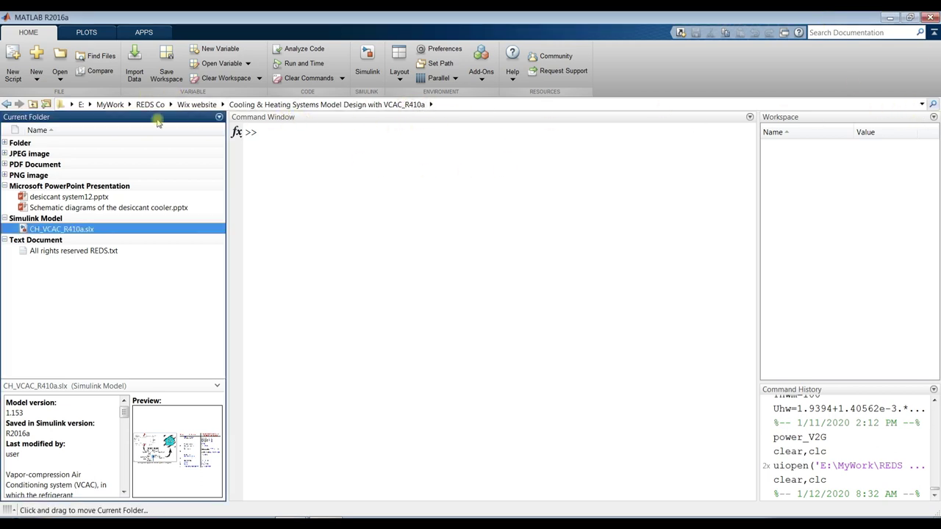
# Step: Browse the folder path and choose the Cooling & Heating Systems Model Design with VCAC_R410a folder as the current folder
pyautogui.click(90, 105)
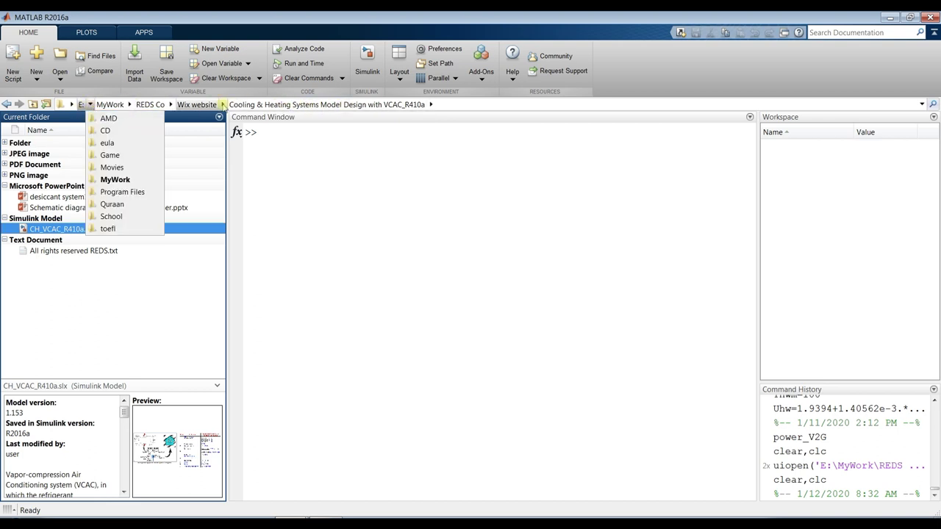
pyautogui.click(223, 105)
pyautogui.scroll(-2, 272, 180)
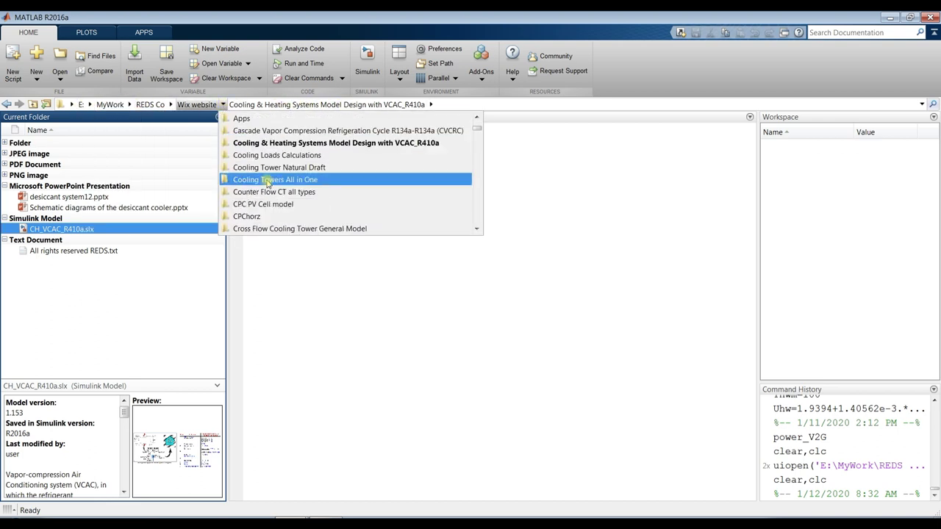
pyautogui.click(314, 142)
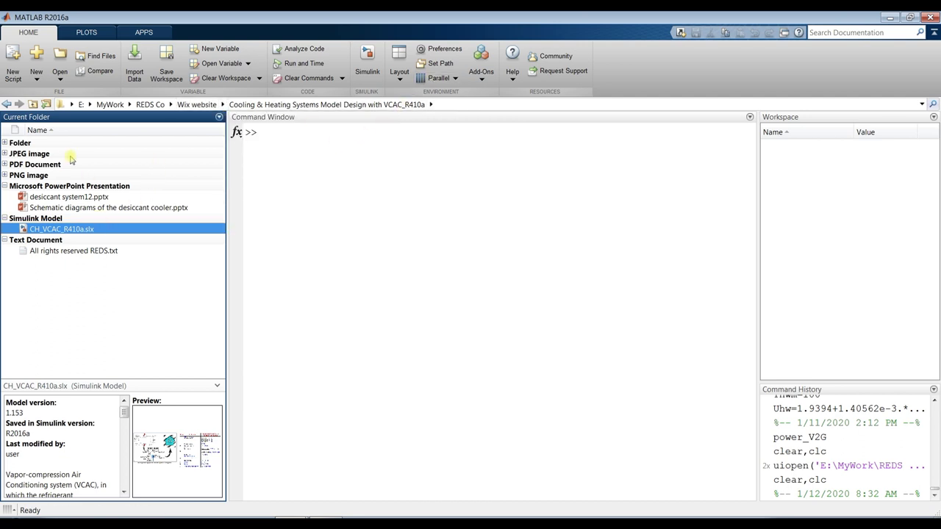
pyautogui.click(218, 117)
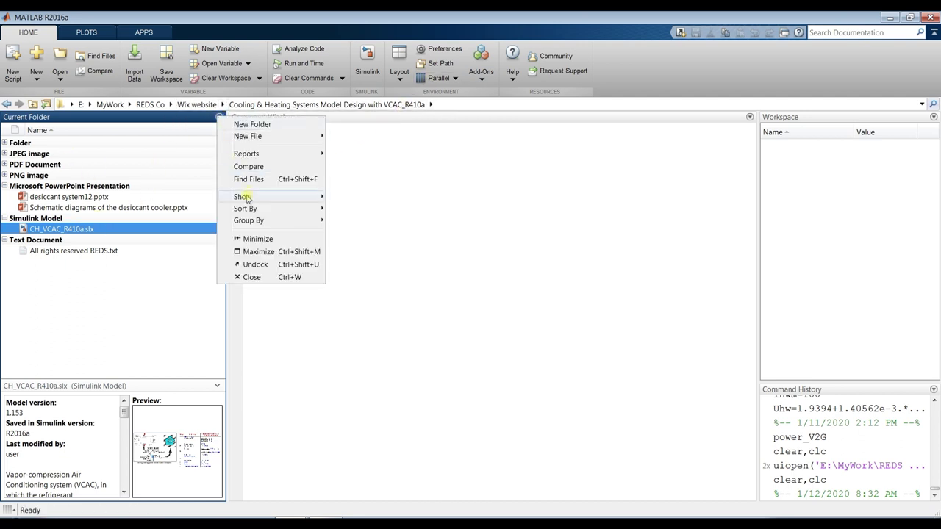
pyautogui.moveTo(276, 221)
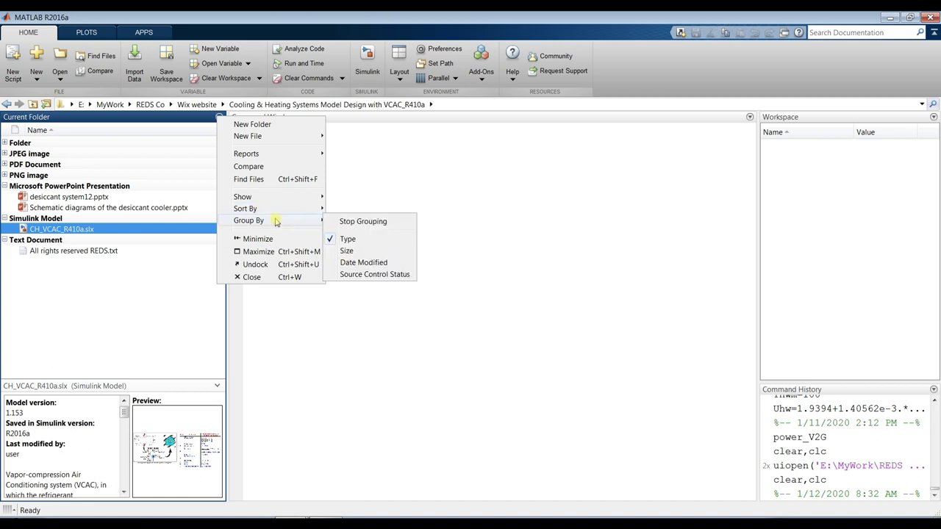
pyautogui.click(127, 299)
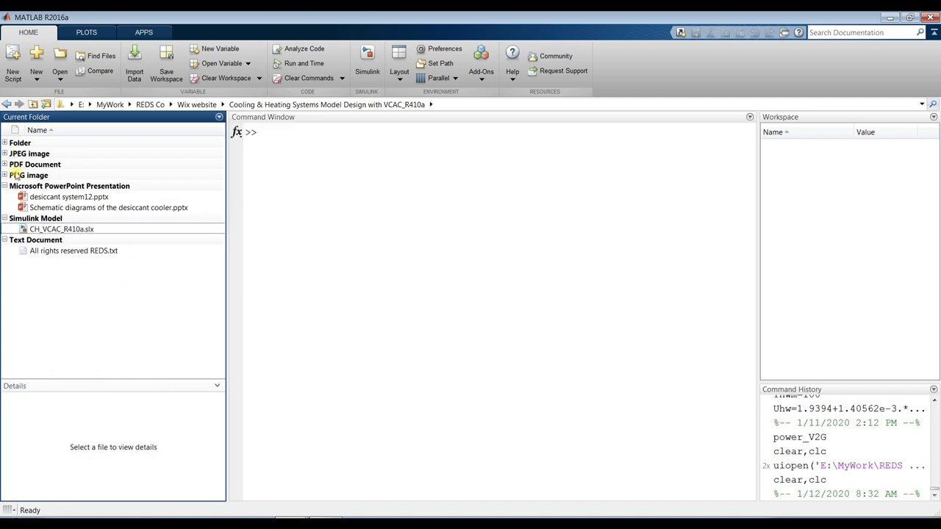
# Step: Open the Simulink model CH_VCAC_R410a.slx and read the mask description of its top-level system block
pyautogui.click(37, 229)
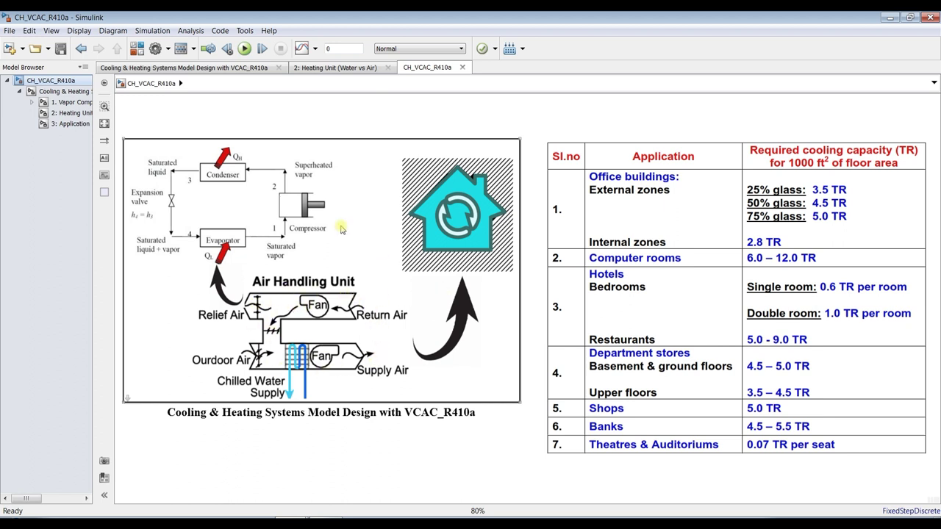
pyautogui.doubleClick(304, 162)
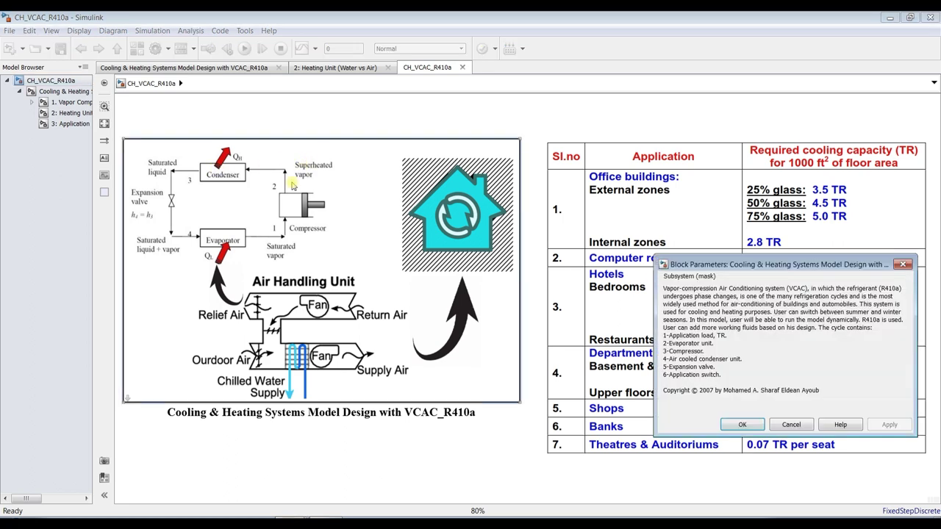
pyautogui.click(735, 425)
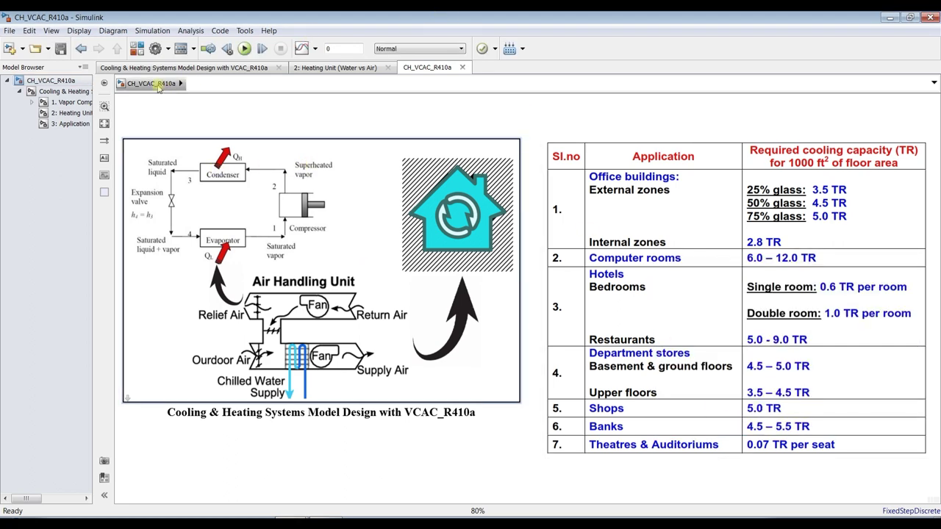
# Step: Open the Cooling & Heating Systems subsystem, fit its diagram to the view, and check the simulation stop time
pyautogui.click(63, 91)
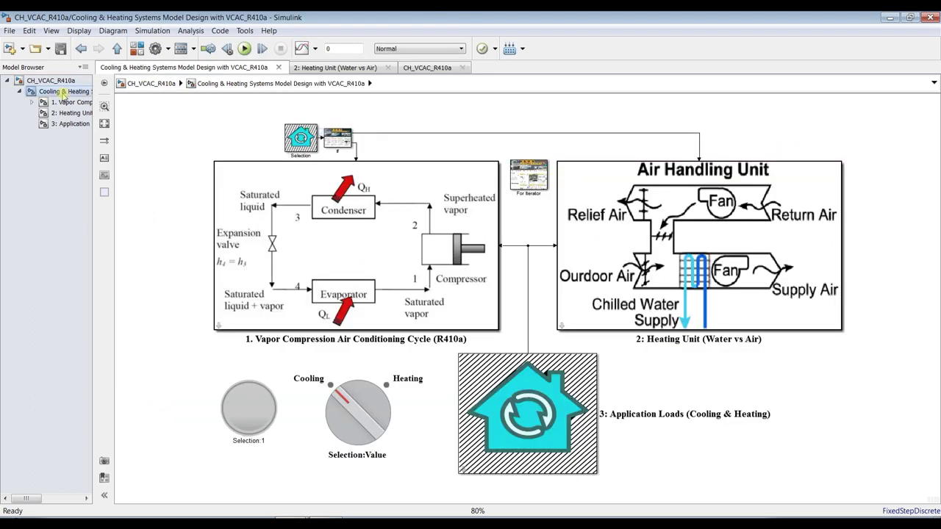
pyautogui.click(107, 126)
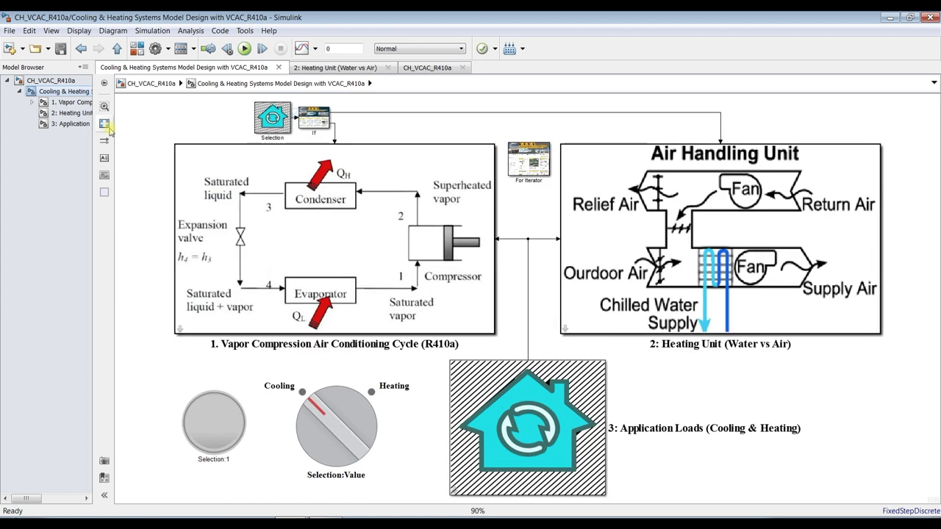
pyautogui.click(332, 48)
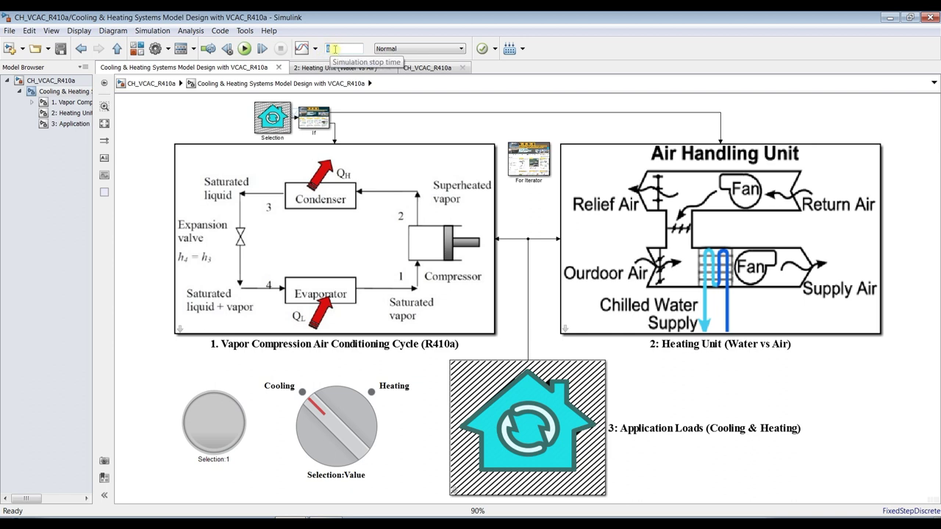
pyautogui.click(196, 127)
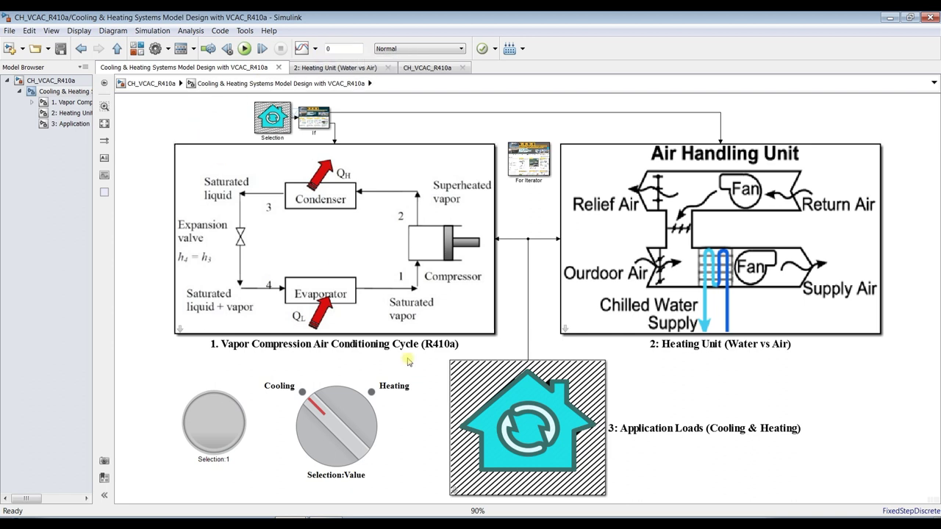
# Step: Try the Heating position of the Selection:Value rotary switch and return it to Cooling
pyautogui.click(320, 407)
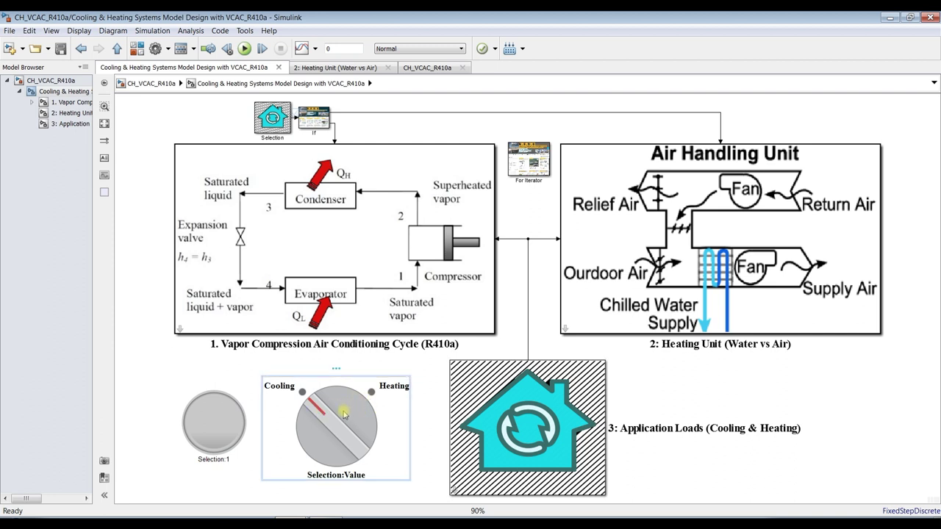
pyautogui.click(369, 399)
pyautogui.click(302, 404)
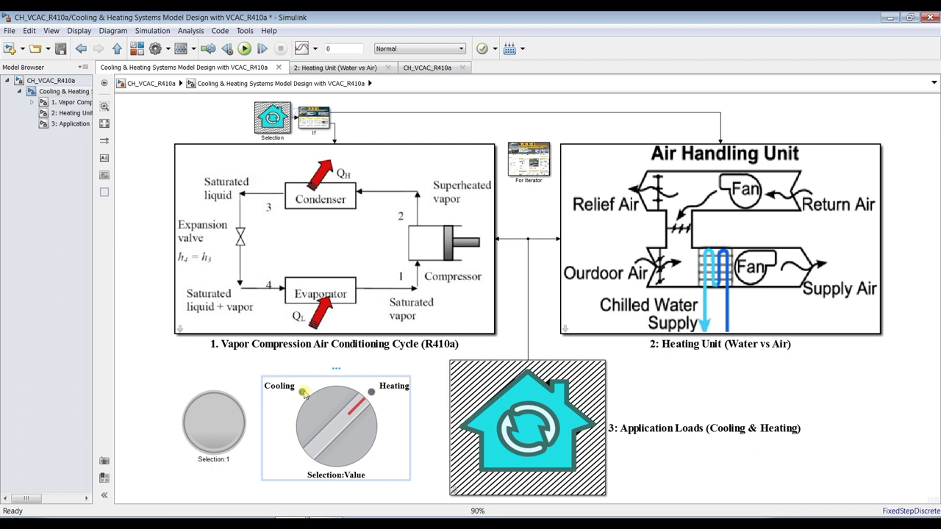
pyautogui.click(357, 395)
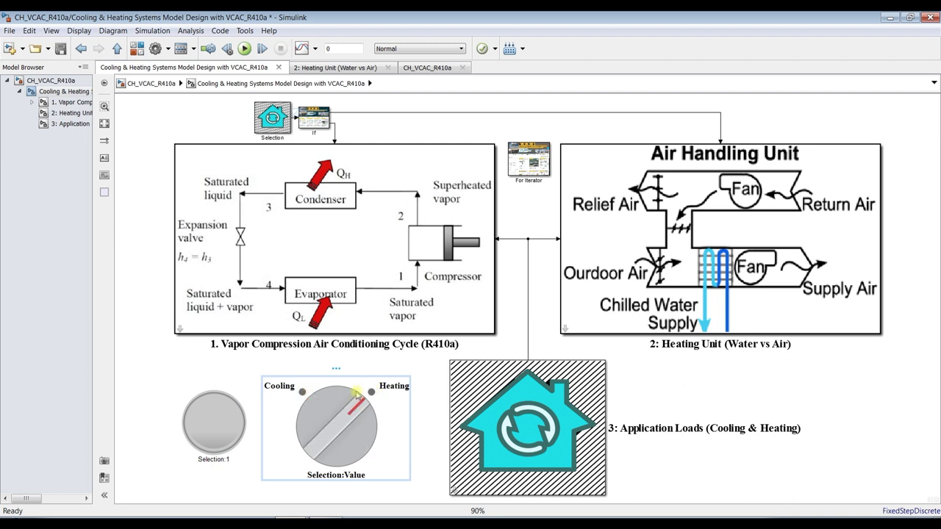
pyautogui.click(303, 394)
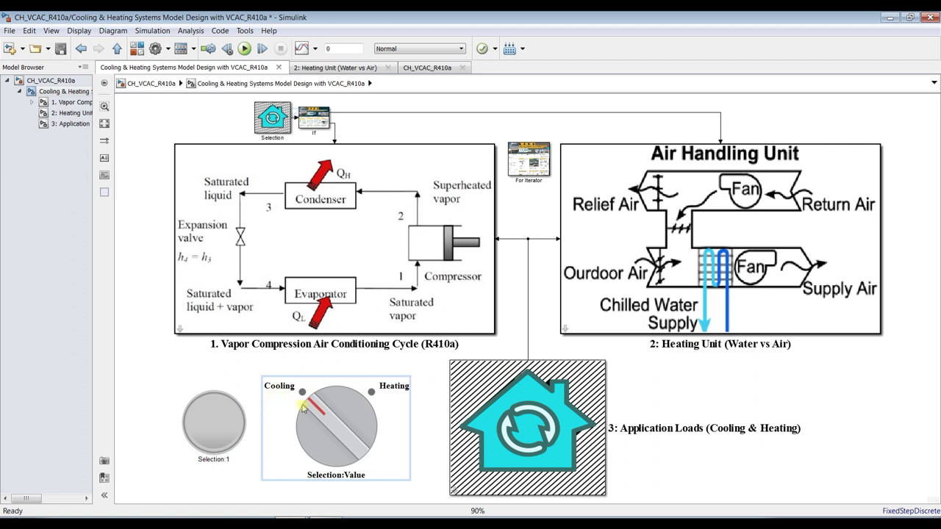
# Step: Open the parameters of the Application Loads (Cooling & Heating) block and apply a cooling load of 1 TR
pyautogui.doubleClick(487, 381)
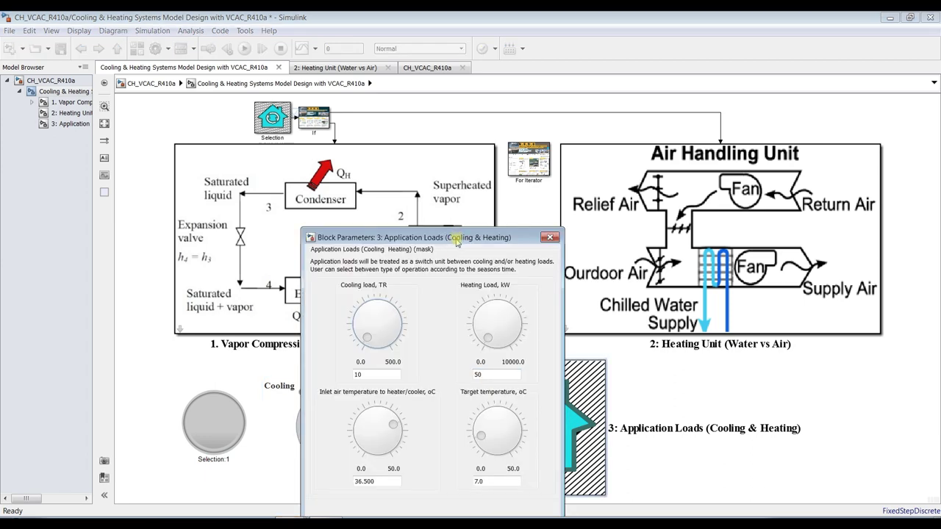
pyautogui.moveTo(456, 241); pyautogui.dragTo(759, 131)
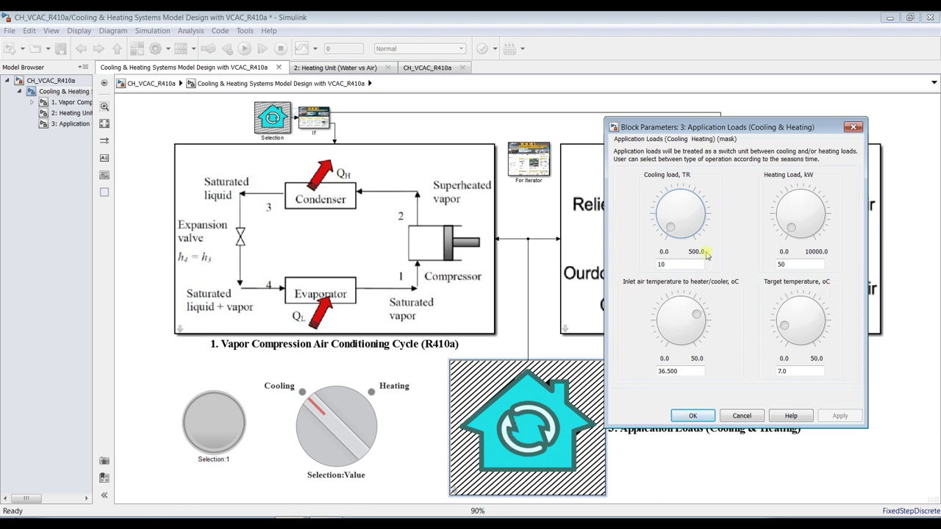
pyautogui.doubleClick(663, 264)
pyautogui.write('1')
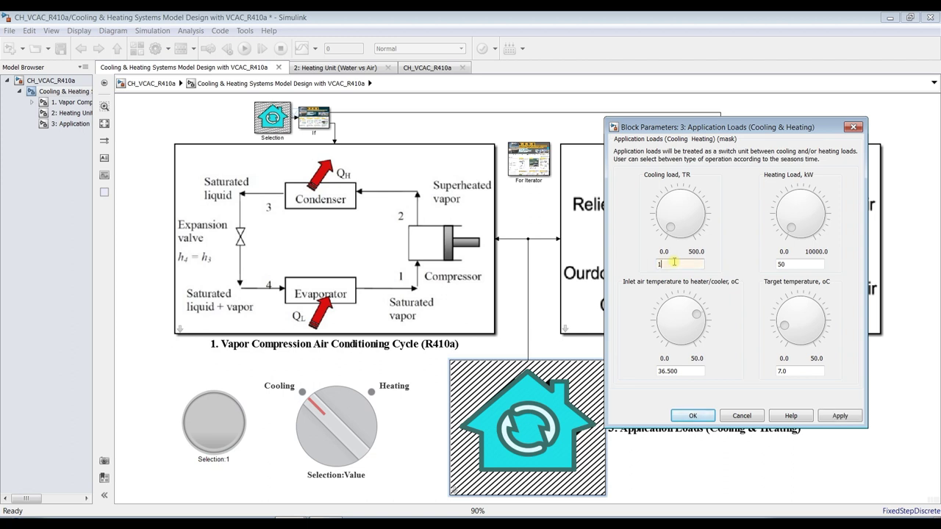
pyautogui.click(838, 417)
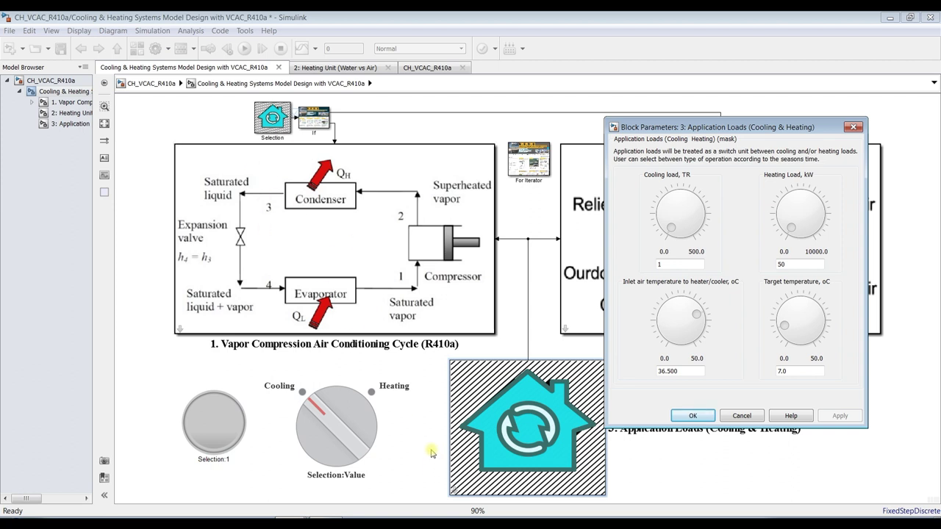
# Step: Set the application loads' inlet air temperature to 30 °C and target temperature to 16 °C, and accept the parameters
pyautogui.doubleClick(681, 370)
pyautogui.write('30')
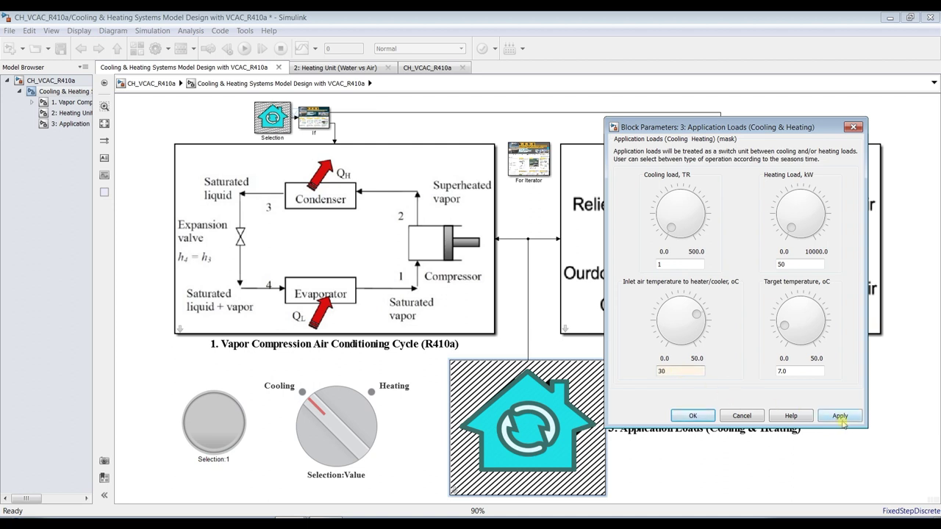
pyautogui.doubleClick(785, 371)
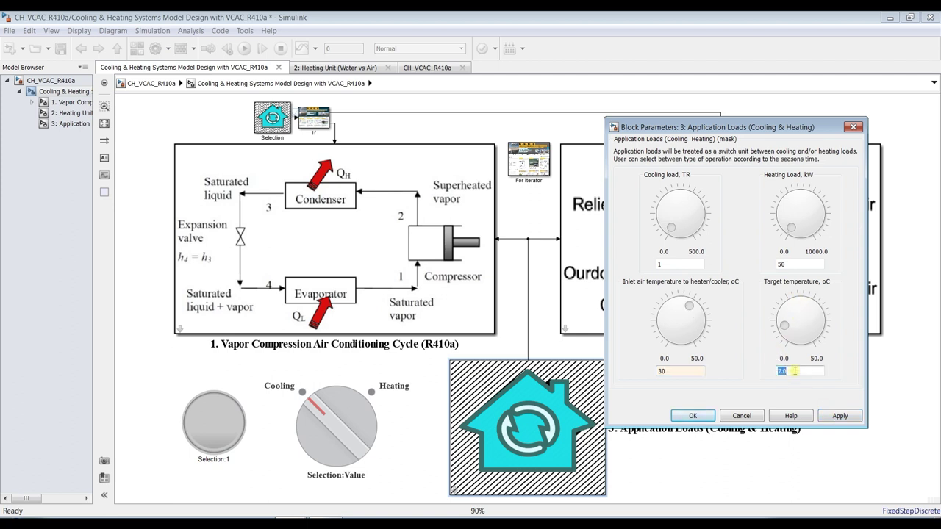
pyautogui.write('1')
pyautogui.click(837, 416)
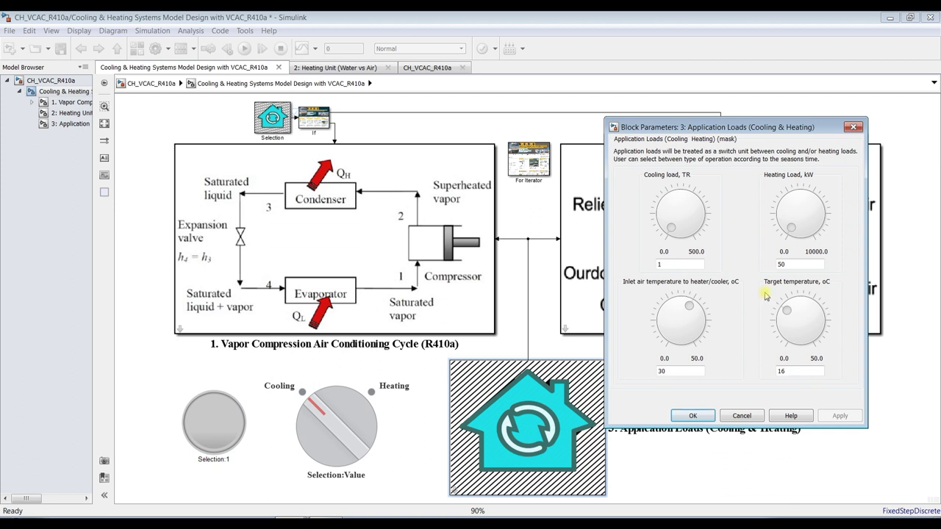
pyautogui.click(692, 415)
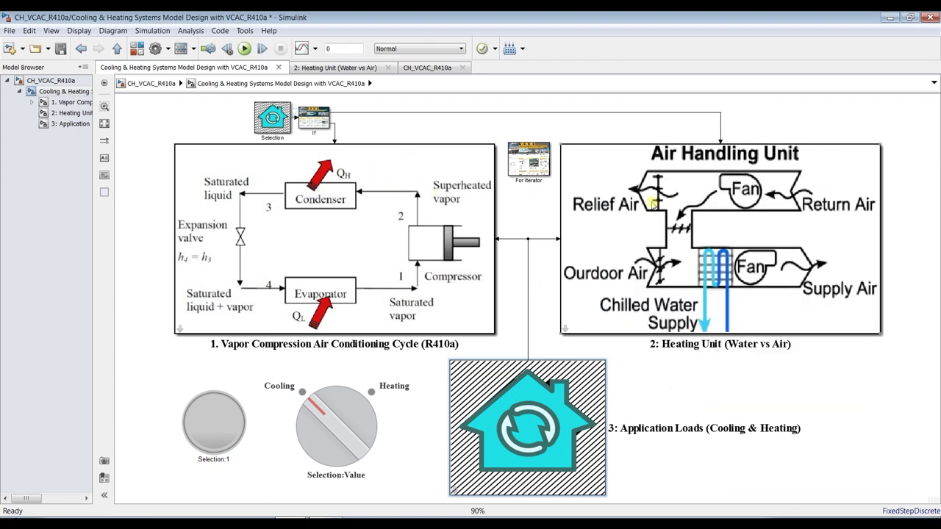
# Step: In the Vapor Compression Air Conditioning Cycle block, apply evaporator temperature -10 °C, condenser unit temperature 35 °C, and condenser inlet air temperature 25 °C
pyautogui.doubleClick(327, 237)
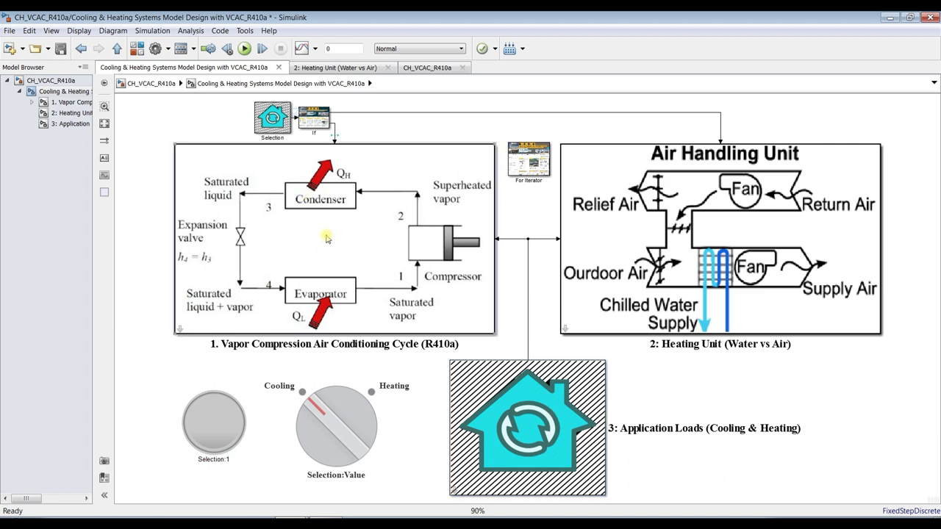
pyautogui.moveTo(719, 130); pyautogui.dragTo(637, 53)
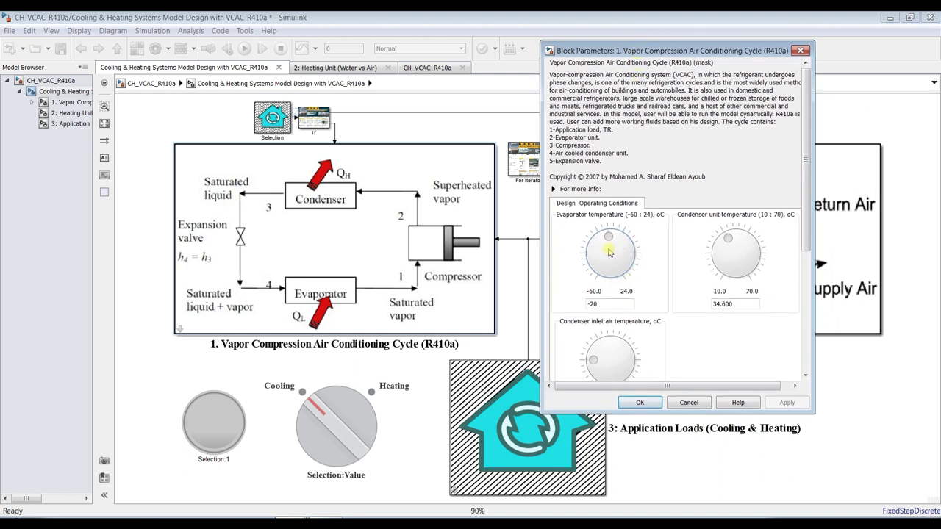
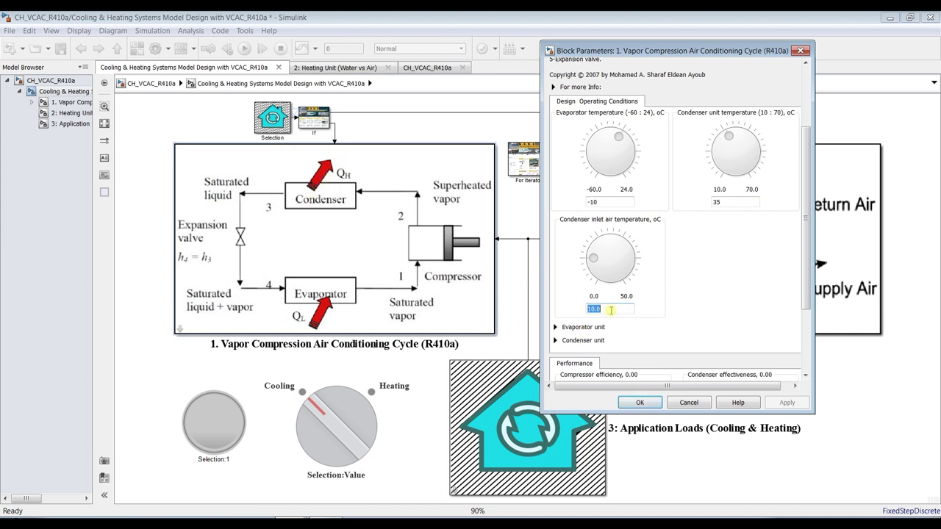
pyautogui.write('25')
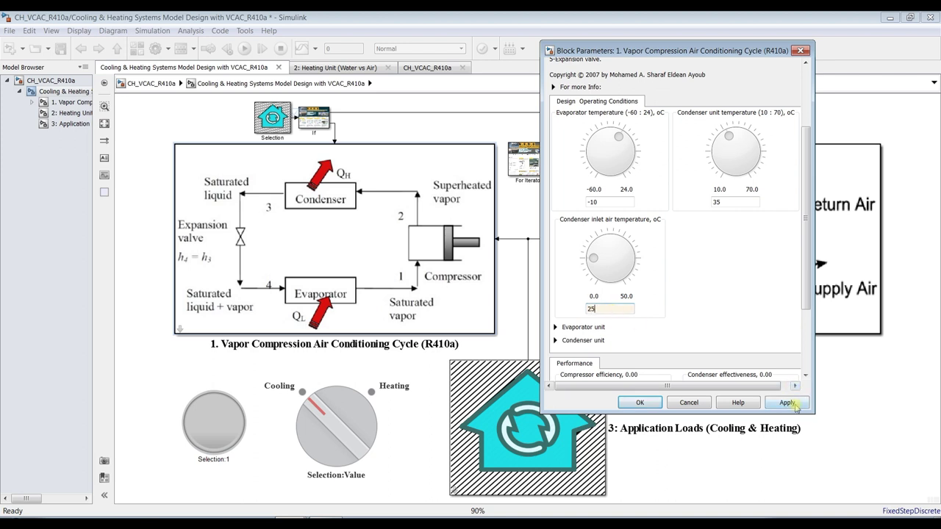
pyautogui.click(787, 403)
# Step: Expand the evaporator and condenser unit sections and review their coil, duct and tube parameters together with the performance efficiencies
pyautogui.moveTo(806, 292); pyautogui.dragTo(806, 337)
pyautogui.click(555, 223)
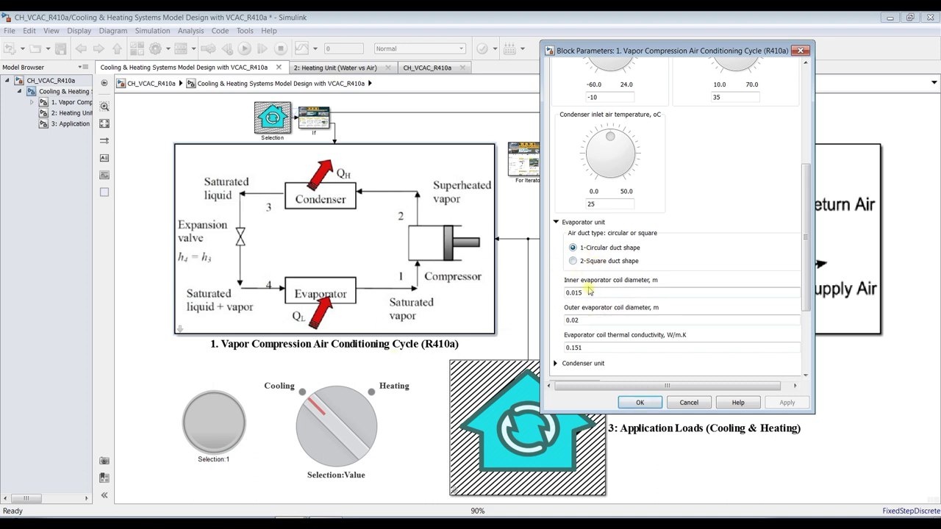
pyautogui.doubleClick(595, 319)
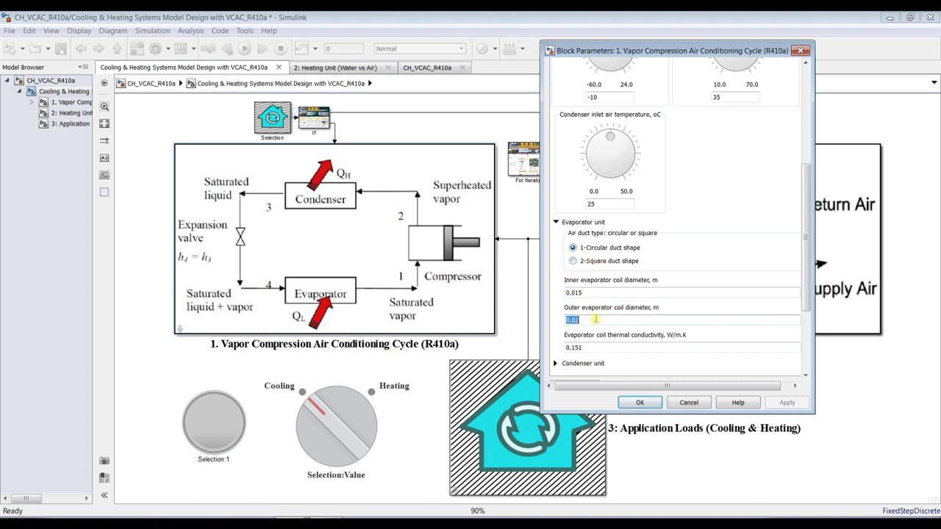
pyautogui.doubleClick(593, 347)
pyautogui.click(807, 300)
pyautogui.moveTo(808, 300); pyautogui.dragTo(807, 351)
pyautogui.click(555, 235)
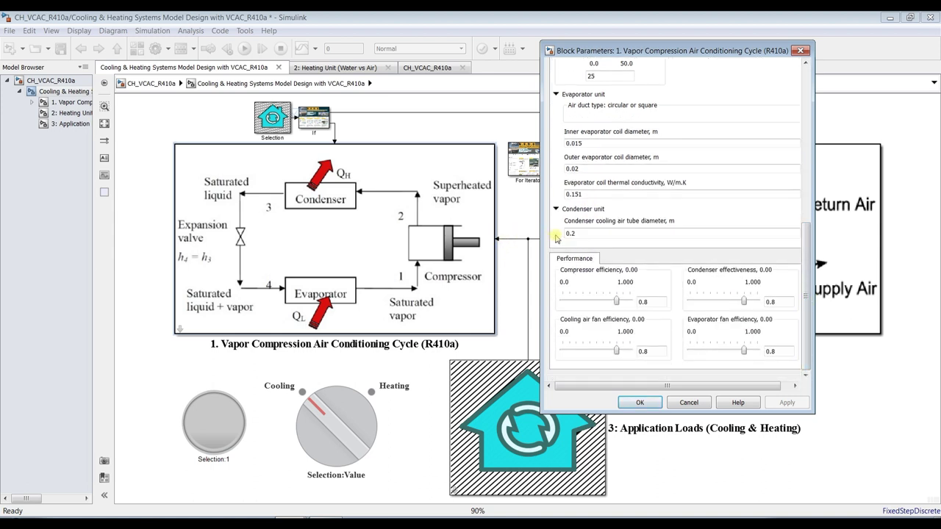
pyautogui.doubleClick(586, 260)
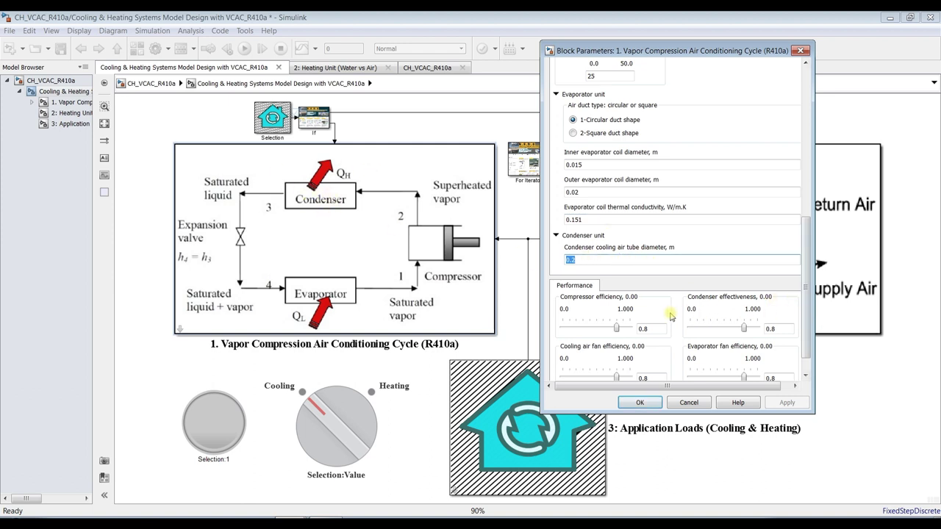
pyautogui.click(650, 330)
pyautogui.doubleClick(768, 329)
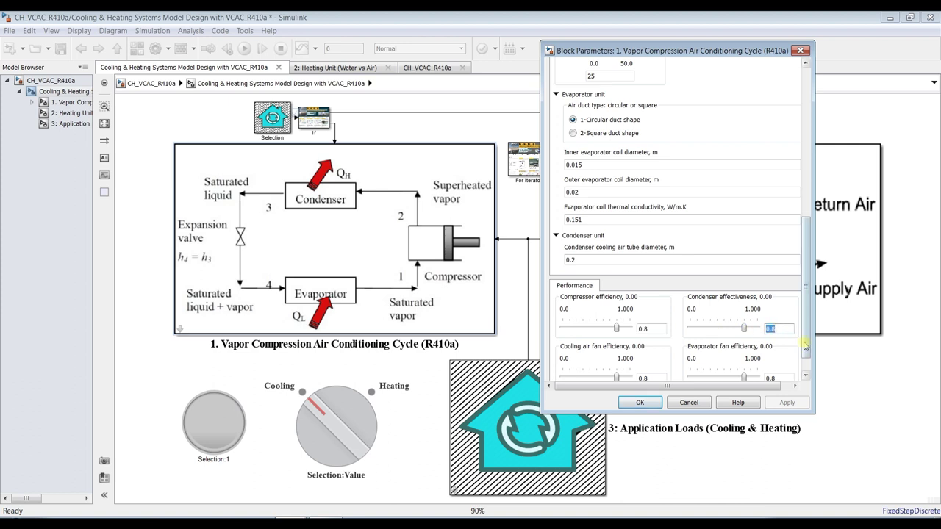
pyautogui.scroll(-1, 804, 344)
pyautogui.doubleClick(770, 352)
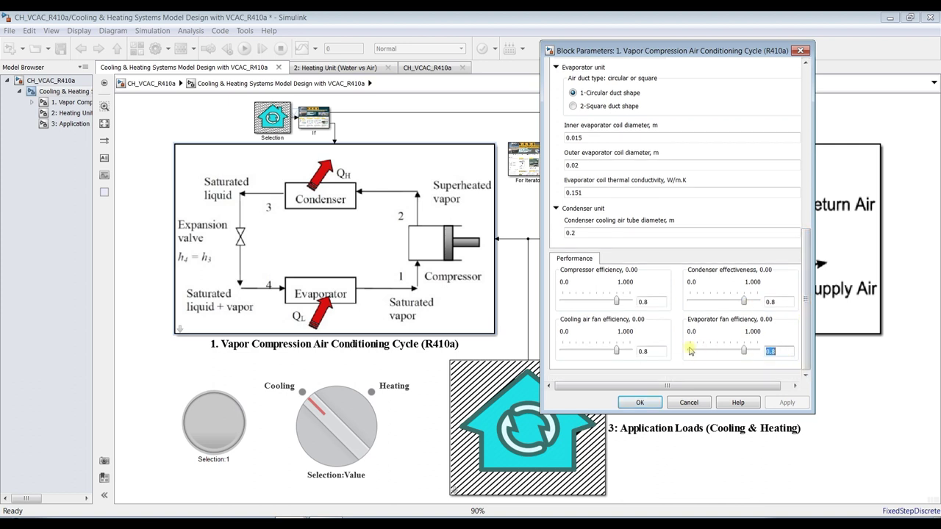
# Step: Check the fan, condenser and compressor performance values of 0.8, and accept the vapor compression cycle block parameters
pyautogui.doubleClick(659, 350)
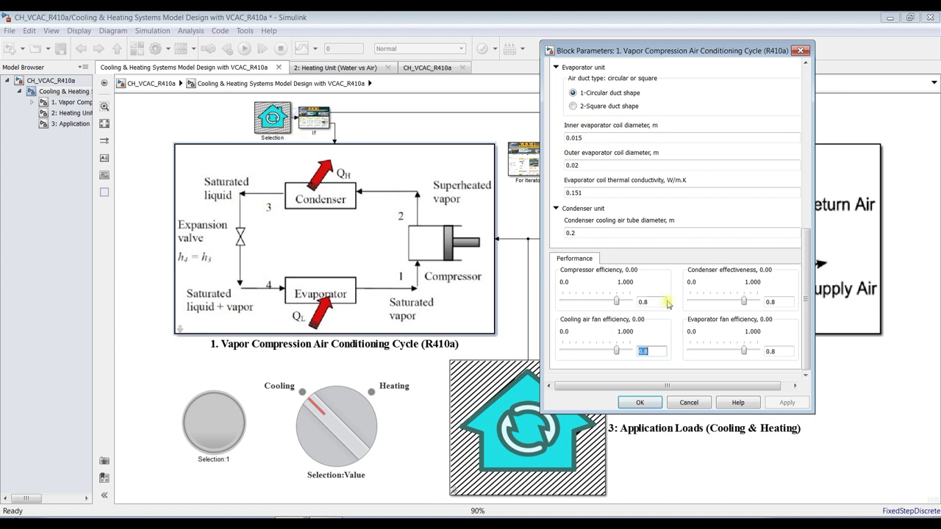
pyautogui.doubleClick(780, 301)
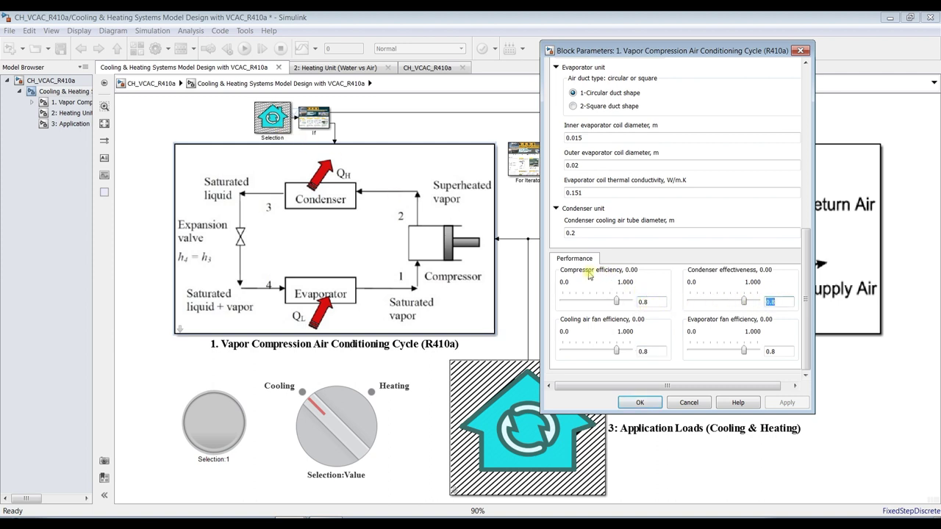
pyautogui.doubleClick(642, 302)
pyautogui.click(639, 402)
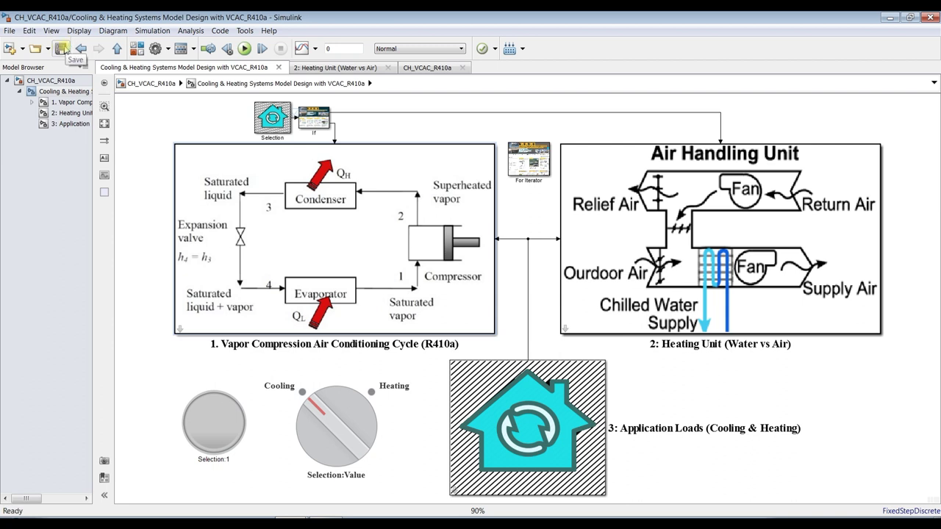
# Step: Run the simulation in cooling mode and check the selection lamp and the Cooling/Heating knob
pyautogui.click(244, 48)
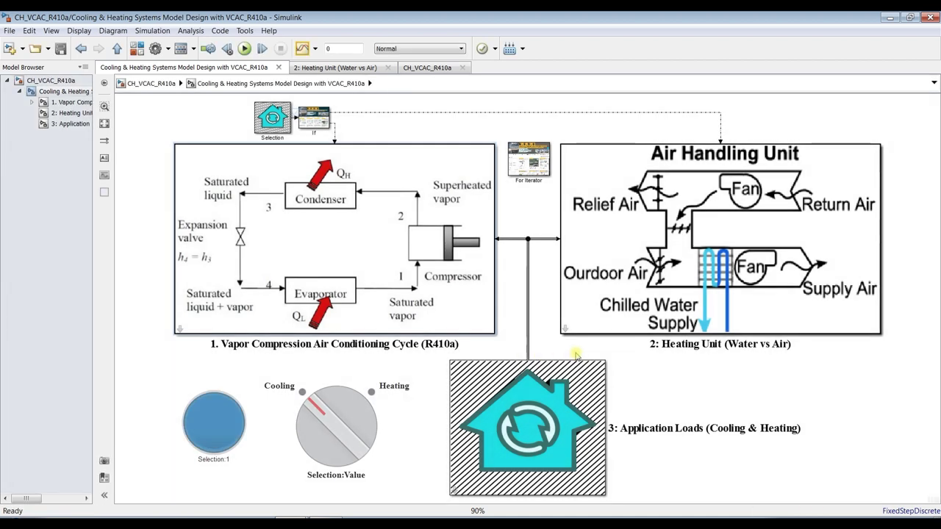
pyautogui.click(220, 432)
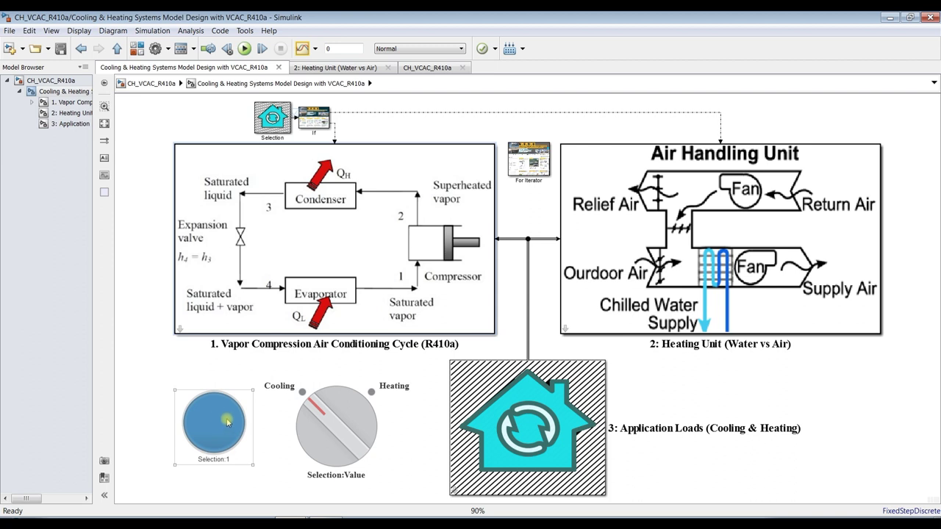
pyautogui.click(272, 440)
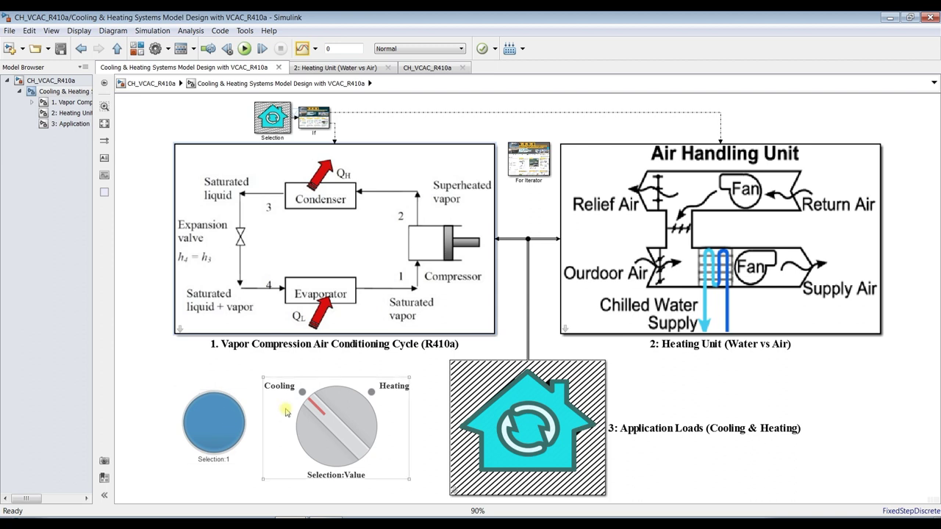
# Step: Open the Vapor Compression Air Conditioning Cycle (R410a) subsystem, widen the model tree, and fit the whole diagram in view
pyautogui.click(65, 103)
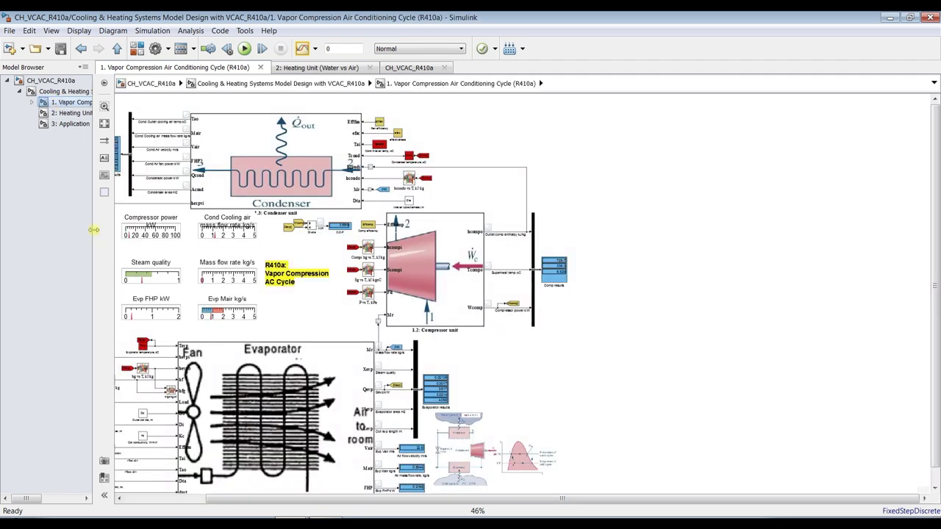
pyautogui.moveTo(94, 229); pyautogui.dragTo(144, 231)
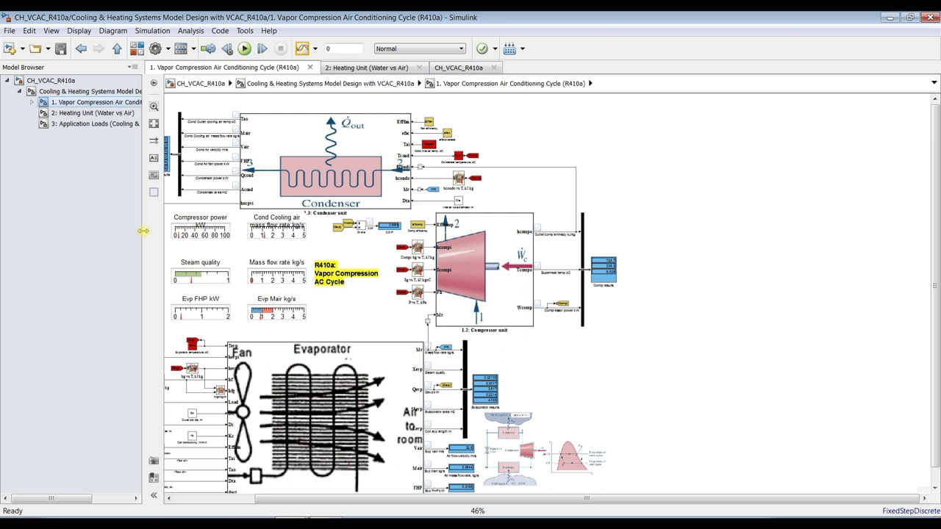
pyautogui.click(153, 125)
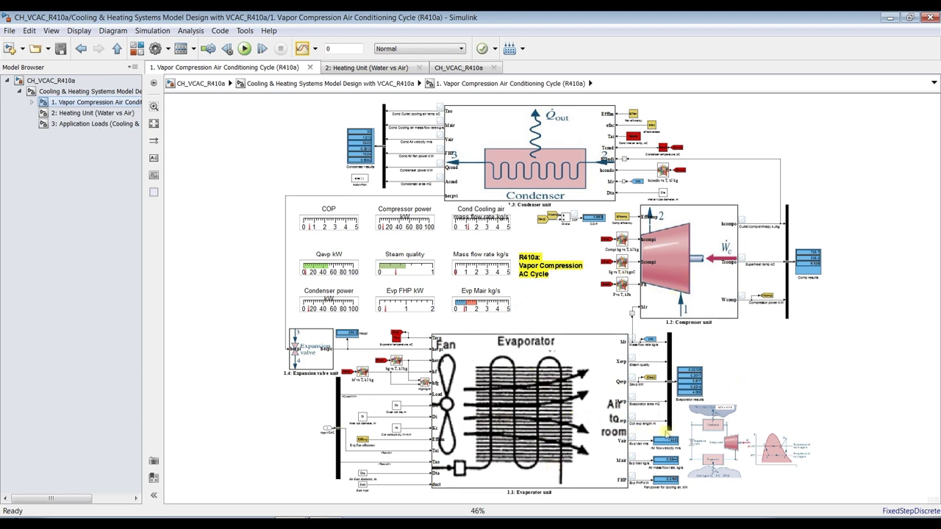
# Step: Open the Evaporator unit's function code, review its outputs, input arguments and equations, and close the code
pyautogui.click(493, 358)
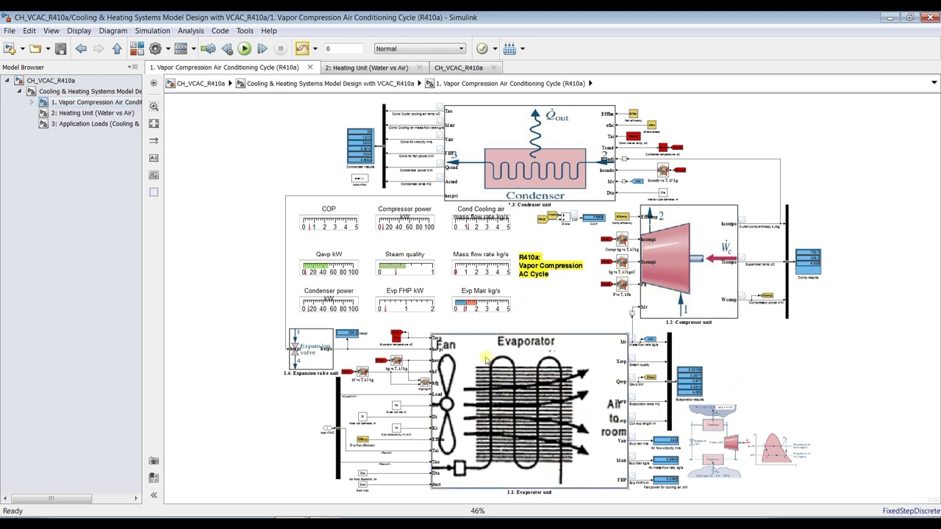
pyautogui.doubleClick(491, 360)
pyautogui.scroll(-10, 87, 257)
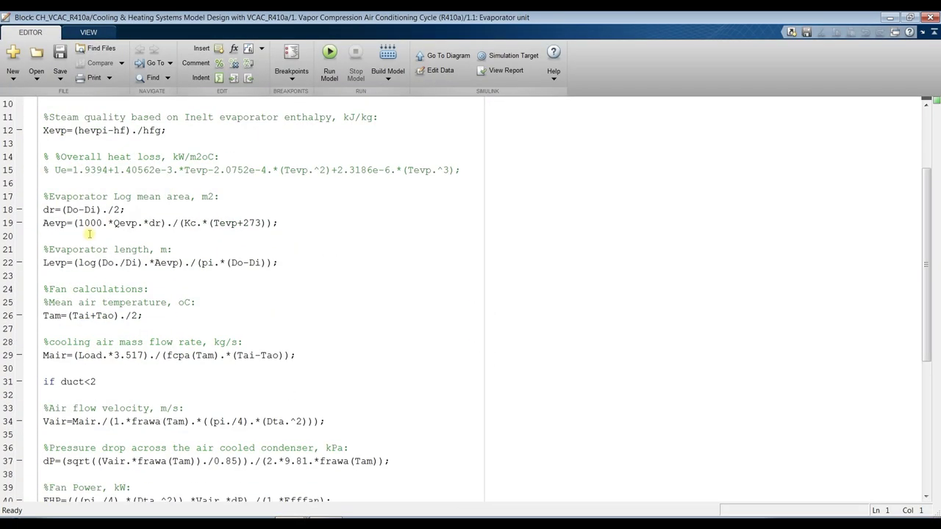
pyautogui.scroll(10, 100, 319)
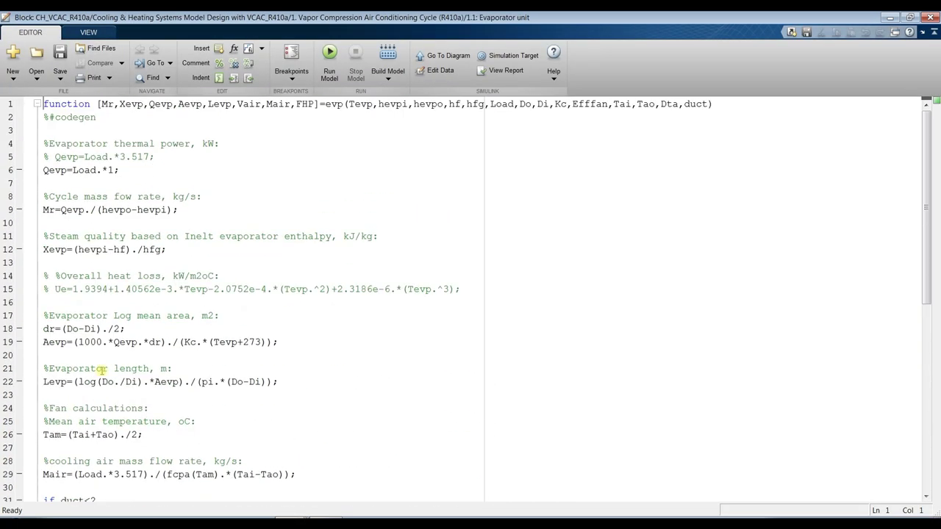
pyautogui.click(237, 104)
pyautogui.moveTo(281, 105); pyautogui.dragTo(208, 104)
pyautogui.click(332, 105)
pyautogui.moveTo(374, 105); pyautogui.dragTo(658, 104)
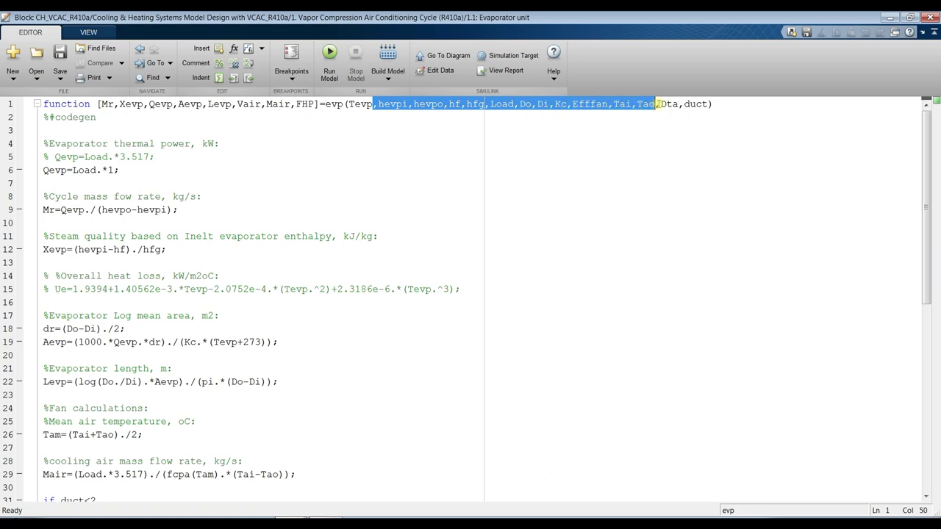
pyautogui.scroll(-9, 91, 308)
pyautogui.scroll(-1, 92, 323)
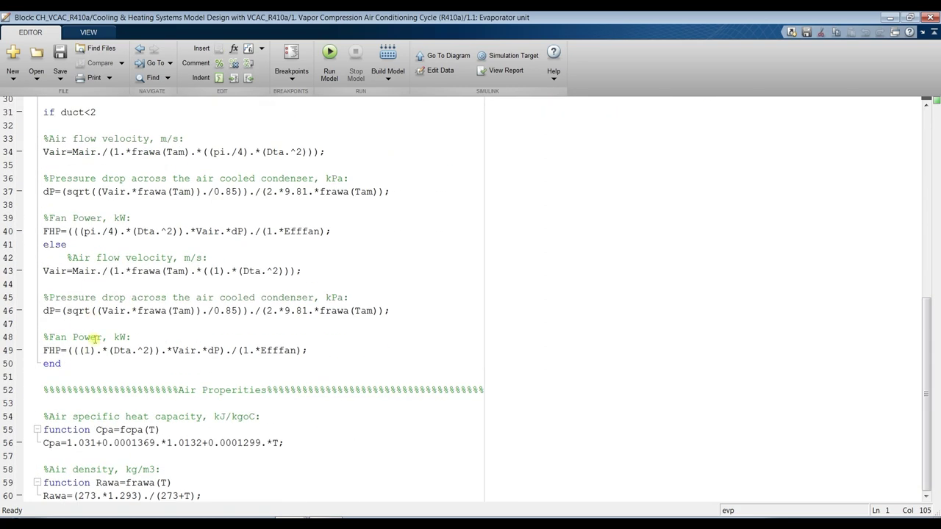
pyautogui.click(932, 17)
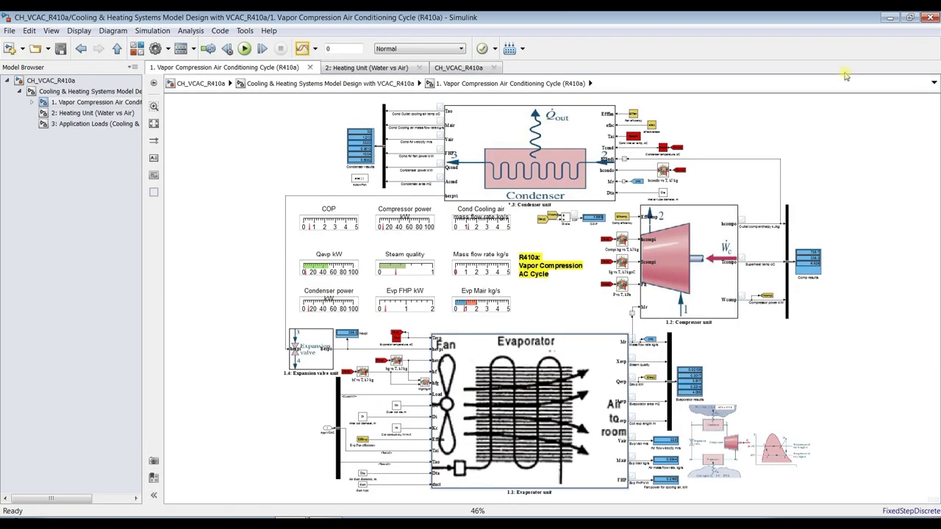
# Step: Examine the evaporator unit's result displays, including air flow velocity, air mass flow rate, fan power, coil area and coil length
pyautogui.scroll(5, 657, 465)
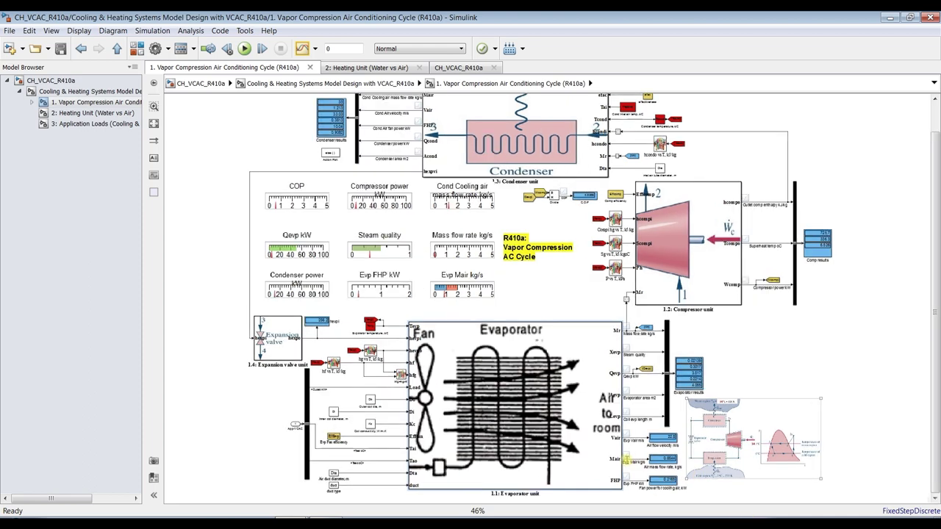
pyautogui.scroll(-1, 560, 373)
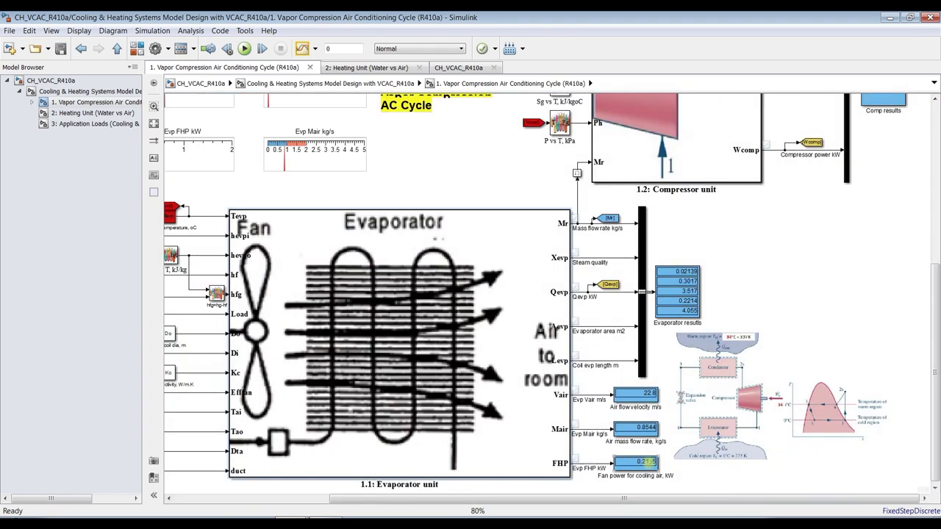
pyautogui.scroll(1, 646, 461)
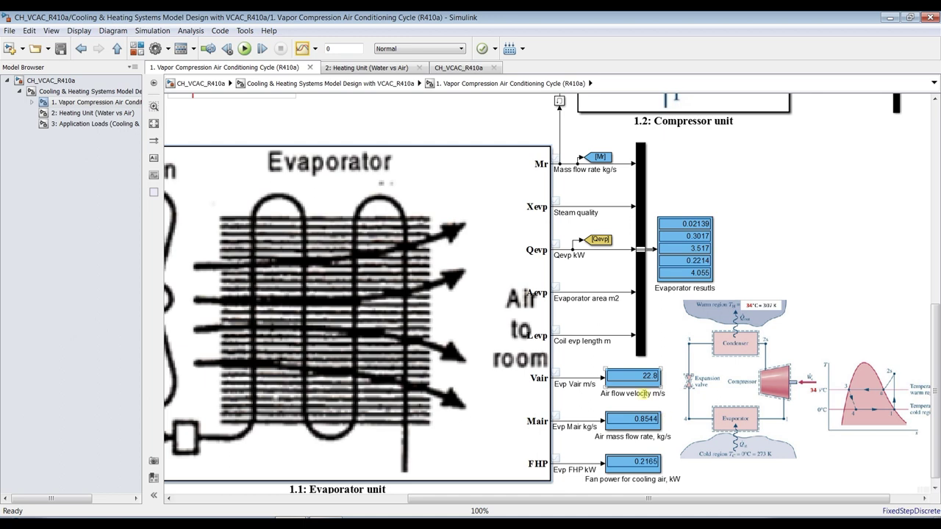
pyautogui.scroll(1, 668, 468)
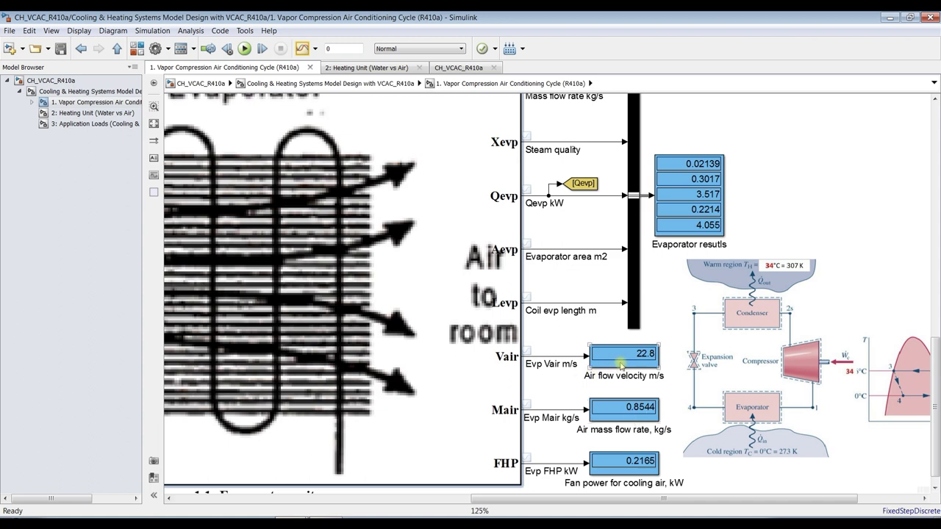
pyautogui.scroll(-1, 740, 216)
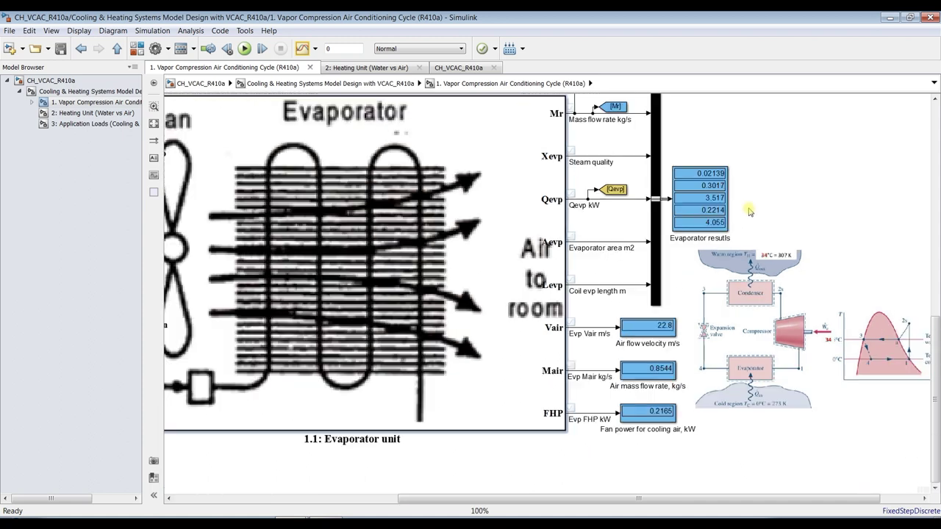
pyautogui.click(935, 98)
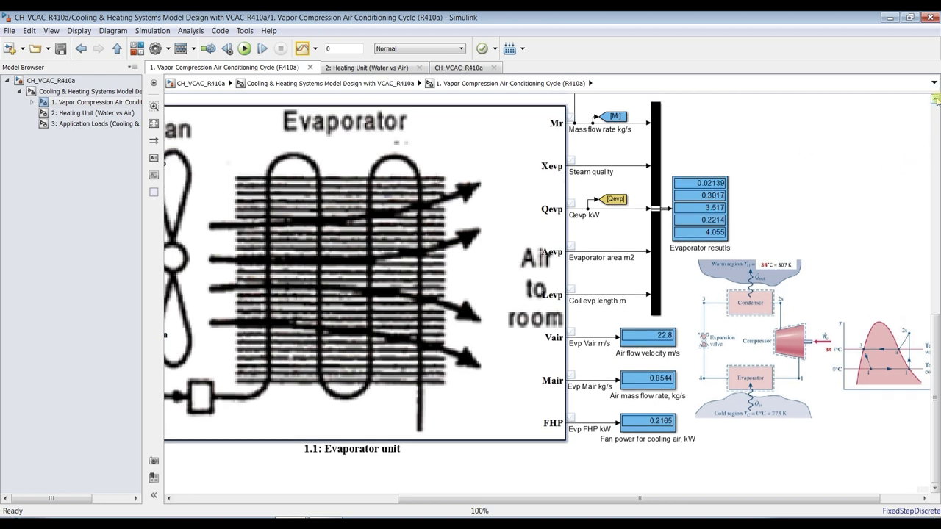
pyautogui.click(935, 98)
pyautogui.click(934, 99)
pyautogui.scroll(1, 673, 191)
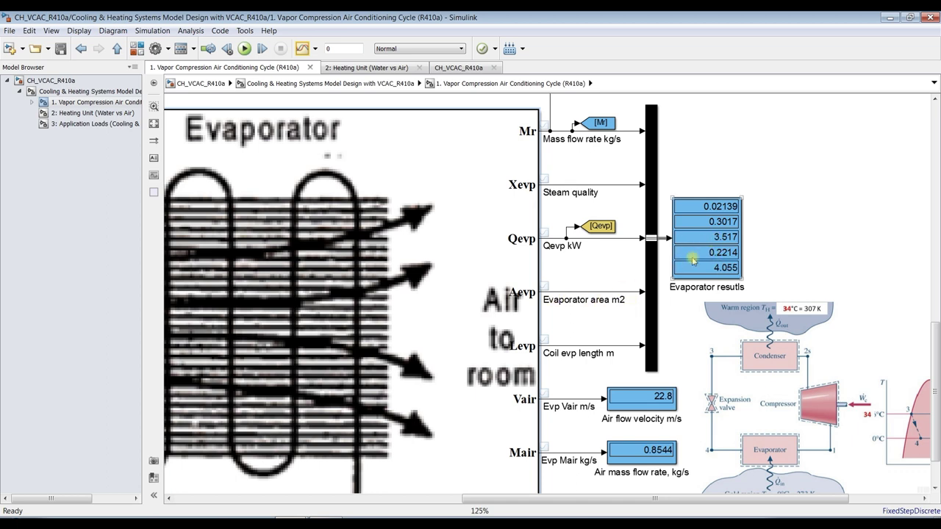
# Step: Examine the compressor unit's results for outlet enthalpy, superheat temperature and compressor power
pyautogui.moveTo(936, 309); pyautogui.dragTo(937, 305)
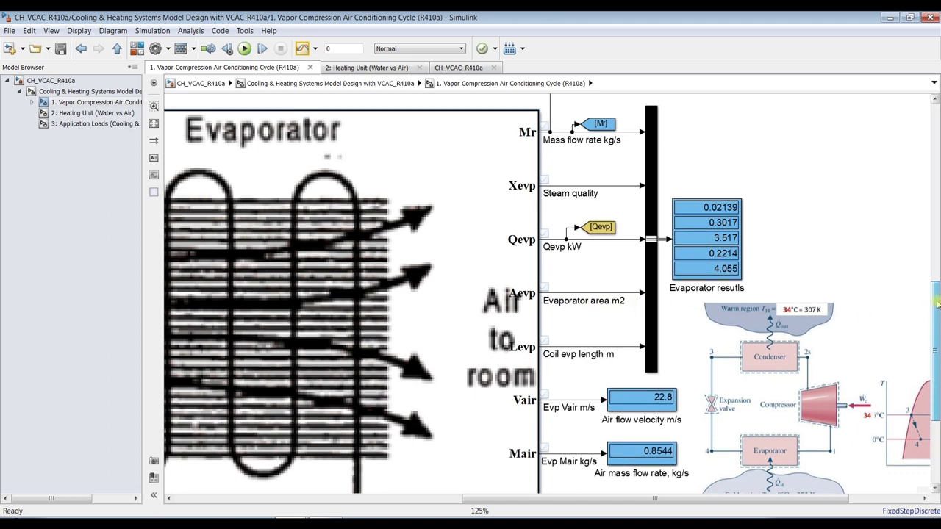
pyautogui.scroll(3, 724, 283)
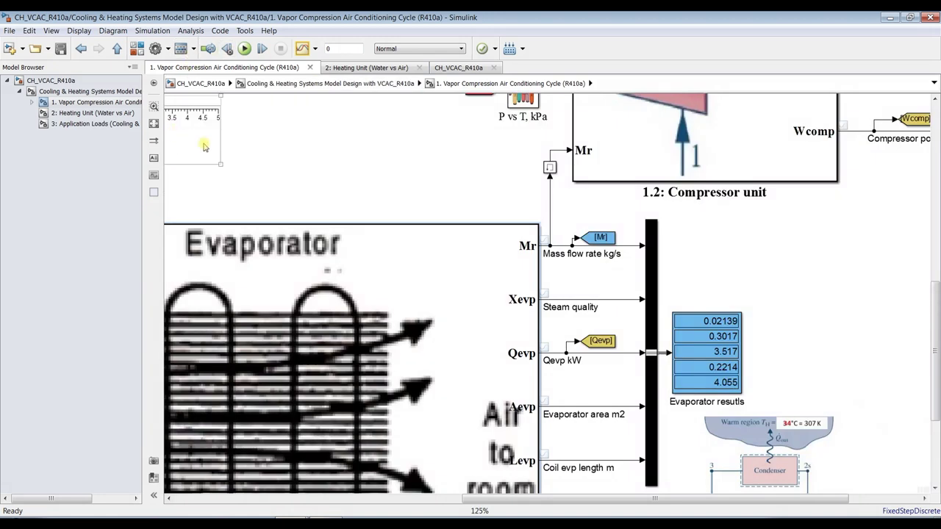
pyautogui.click(153, 125)
pyautogui.scroll(2, 845, 261)
pyautogui.scroll(4, 845, 261)
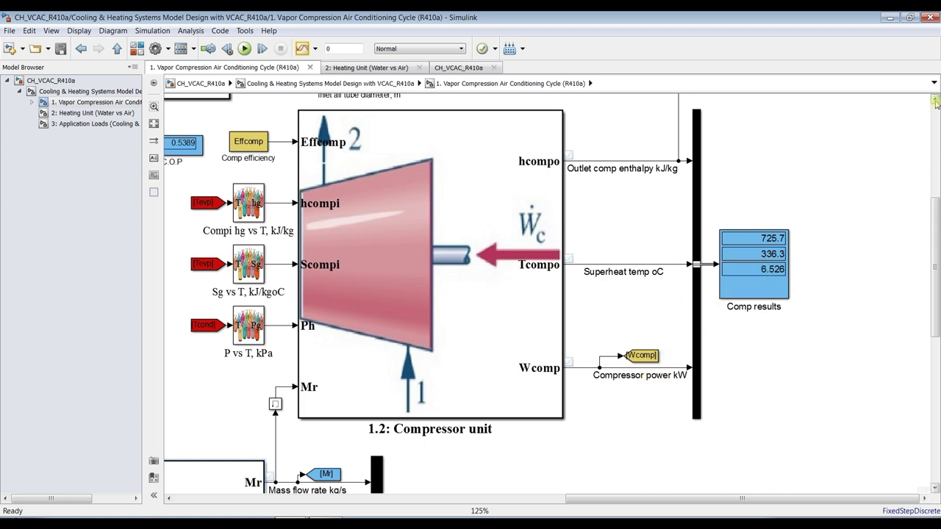
# Step: Examine the condenser results display together with the cycle's gauges and COP
pyautogui.scroll(5, 935, 103)
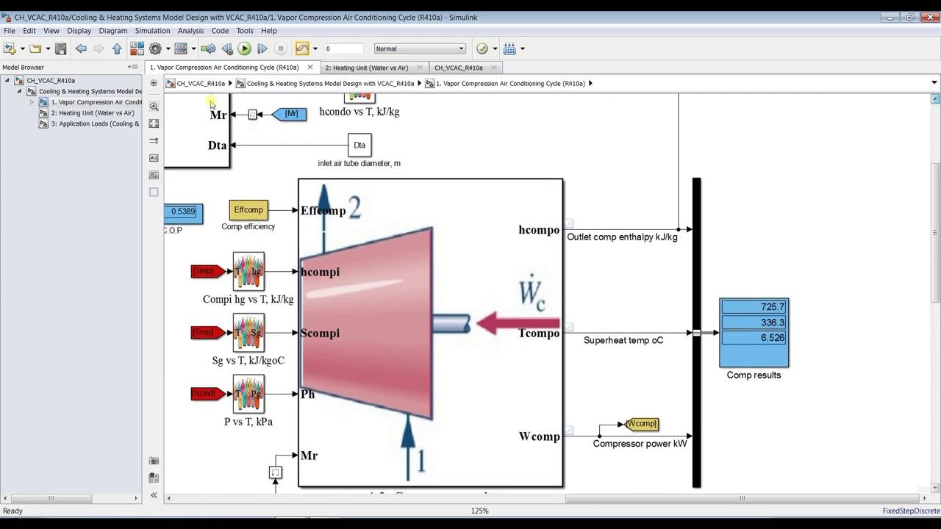
pyautogui.scroll(5, 210, 103)
pyautogui.click(154, 124)
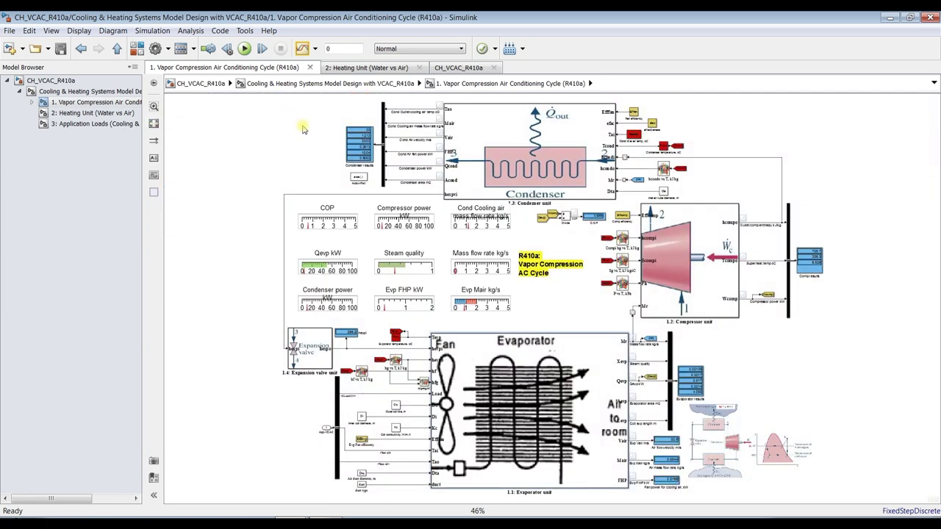
pyautogui.scroll(1, 340, 132)
pyautogui.scroll(3, 339, 135)
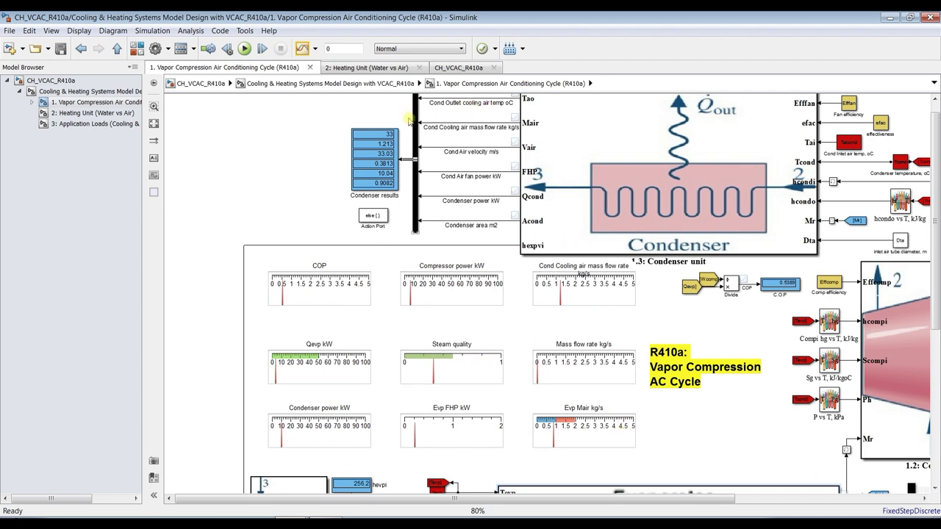
pyautogui.scroll(1, 370, 132)
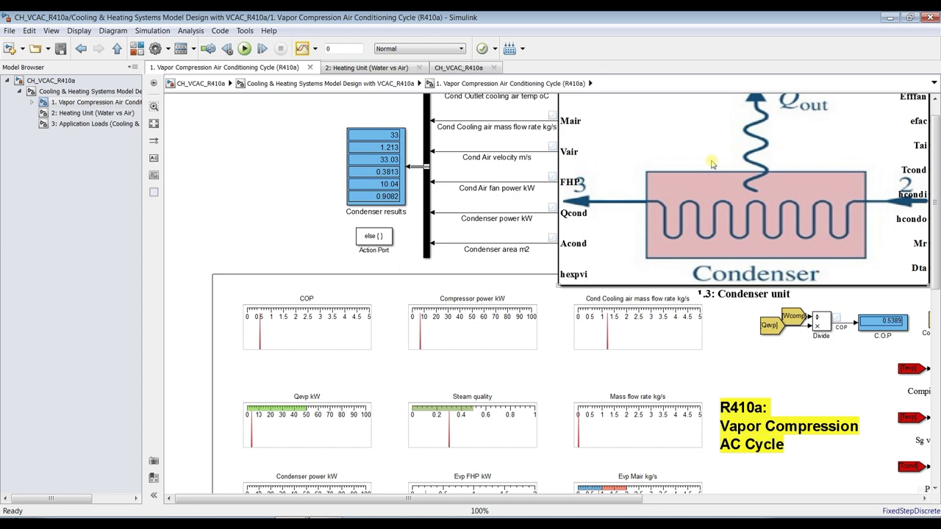
# Step: Return to the parent system, check the vapor compression cycle block's design operating conditions, and close its parameters
pyautogui.click(68, 91)
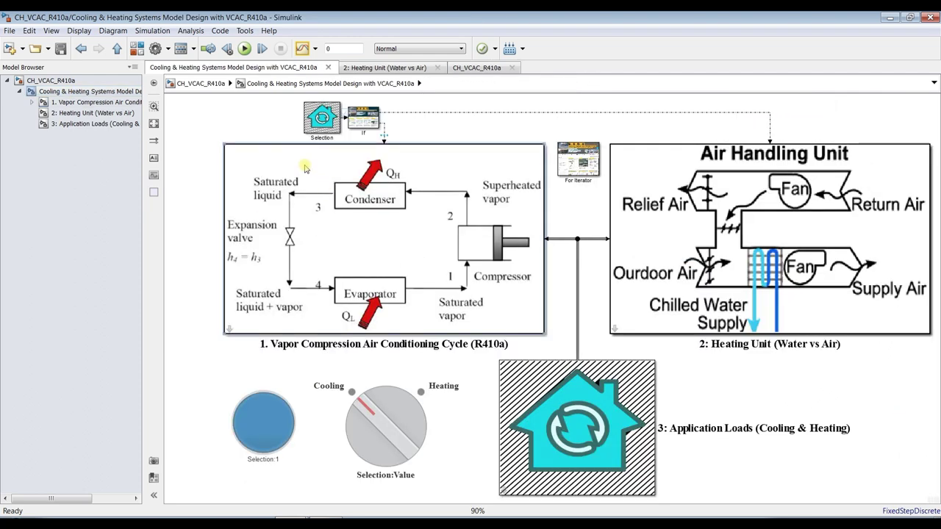
pyautogui.doubleClick(304, 167)
pyautogui.scroll(-3, 102, 353)
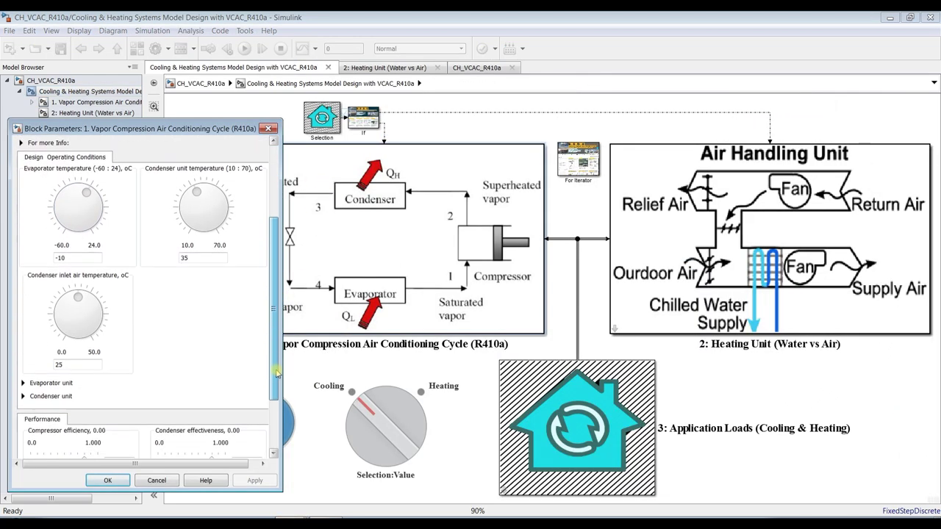
pyautogui.click(107, 480)
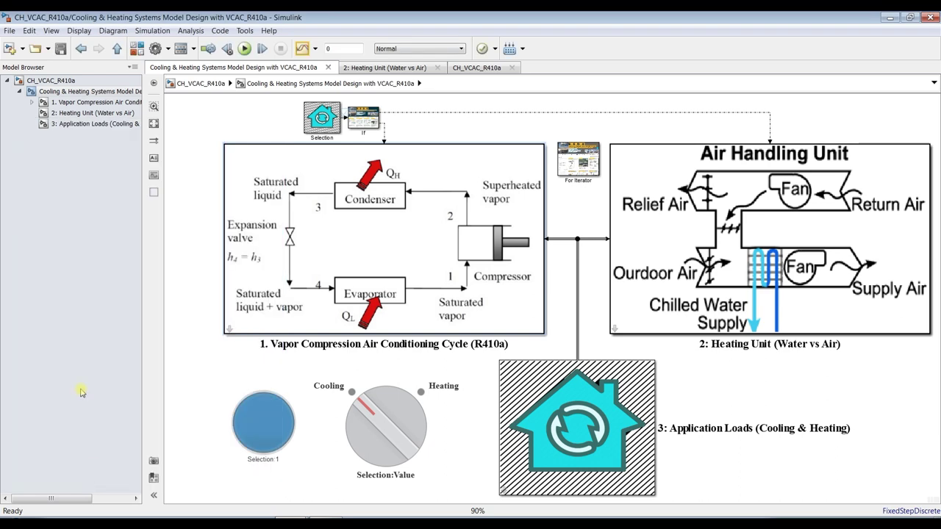
# Step: Reopen the vapor compression cycle subsystem and examine the condenser results and the expansion valve unit's enthalpy display
pyautogui.click(65, 102)
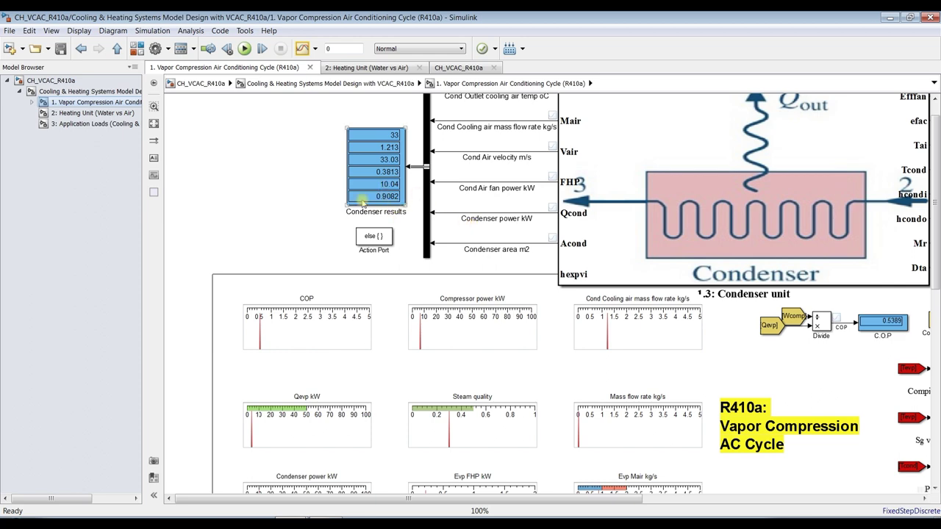
pyautogui.click(155, 125)
pyautogui.scroll(2, 311, 360)
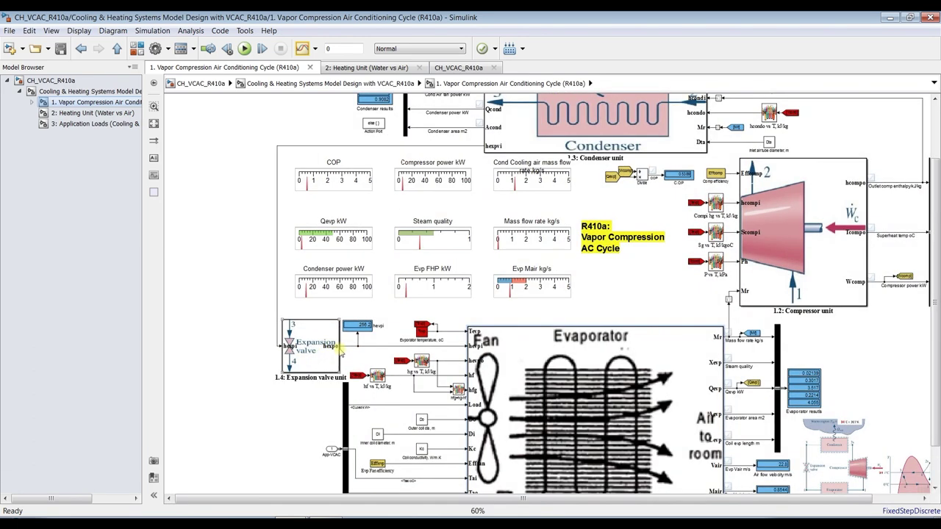
pyautogui.scroll(3, 340, 353)
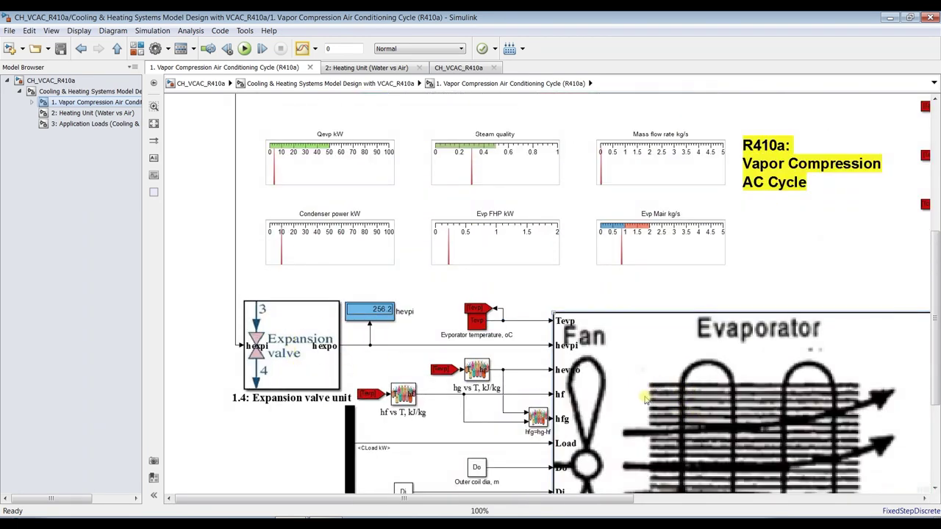
# Step: Review the application loads displays and the heating unit subsystem, and return to the parent system
pyautogui.click(88, 125)
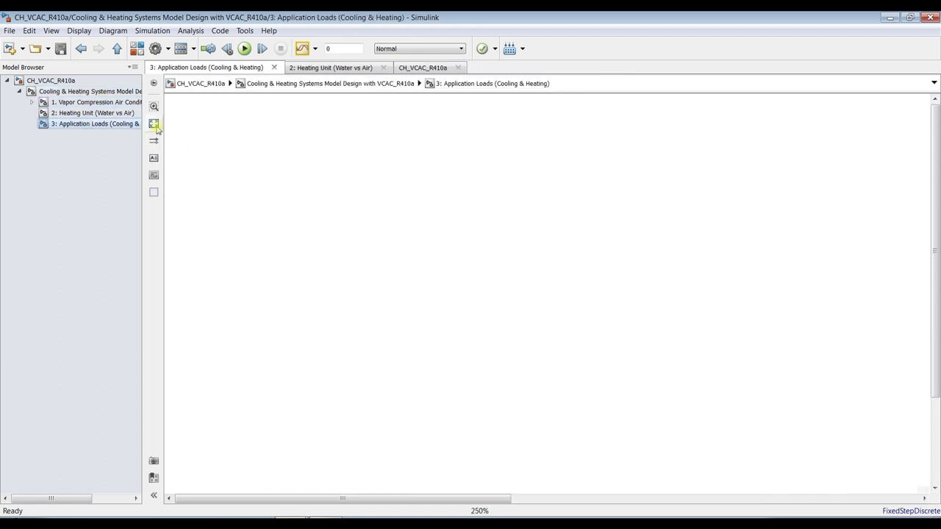
pyautogui.click(153, 124)
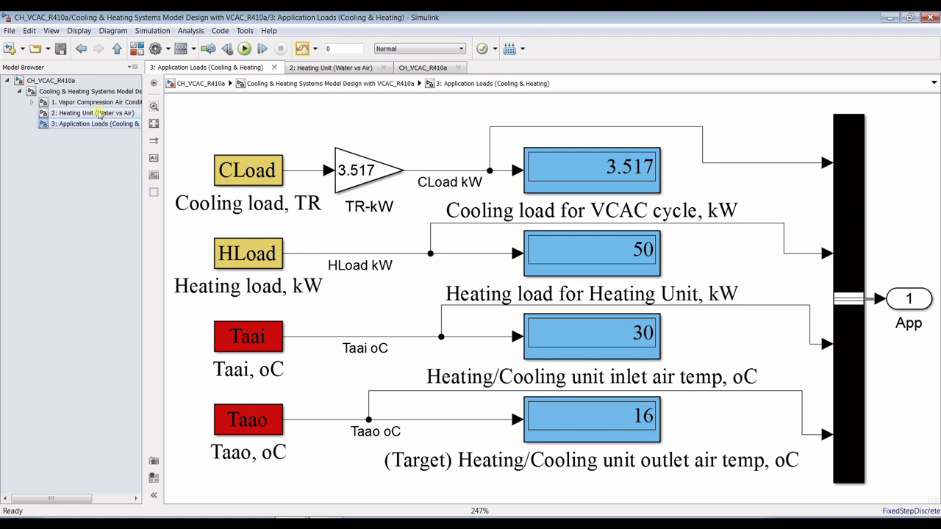
pyautogui.click(100, 116)
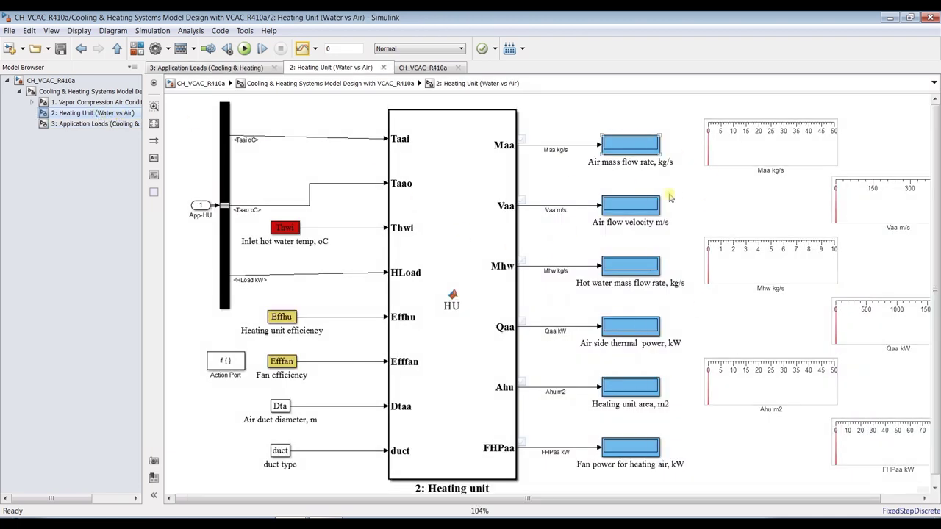
pyautogui.click(78, 92)
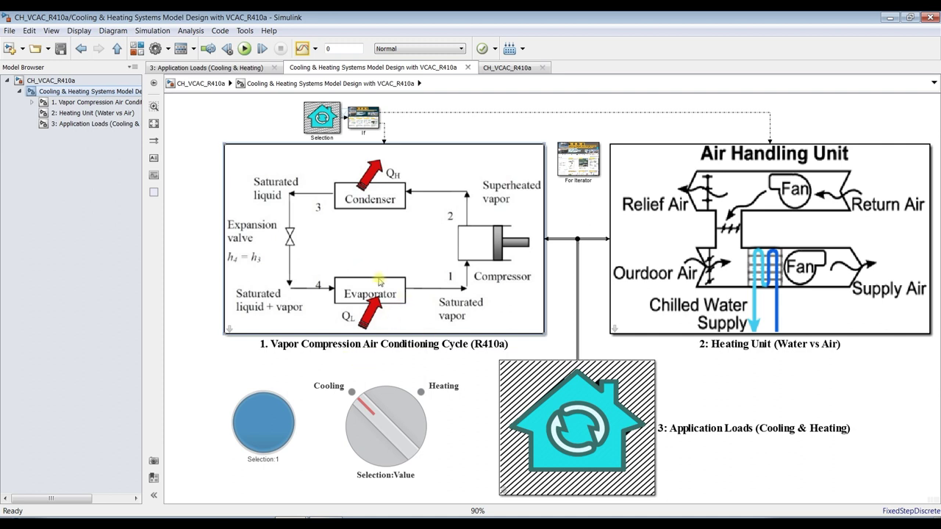
# Step: Switch the selector to Heating and set the application loads to 500 kW heating load, 10 °C inlet air and 35 °C target temperature
pyautogui.click(420, 397)
pyautogui.click(416, 405)
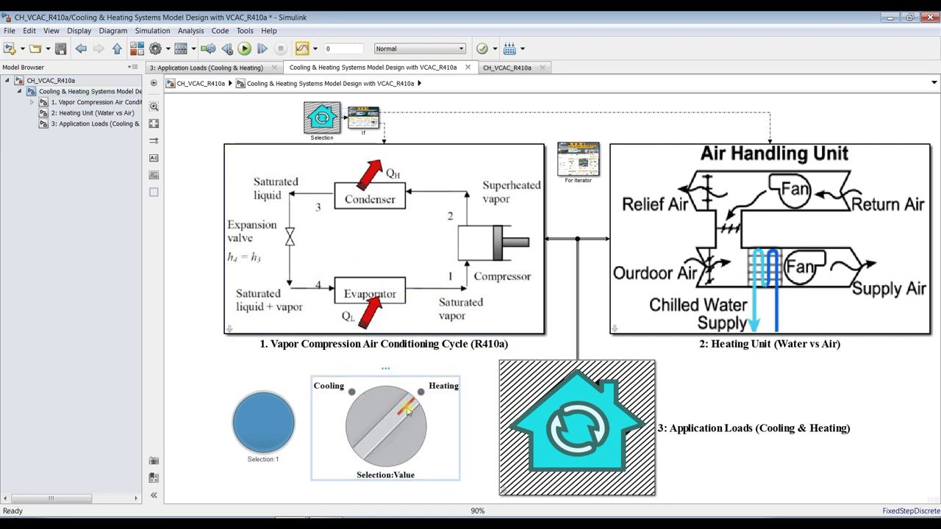
pyautogui.doubleClick(540, 395)
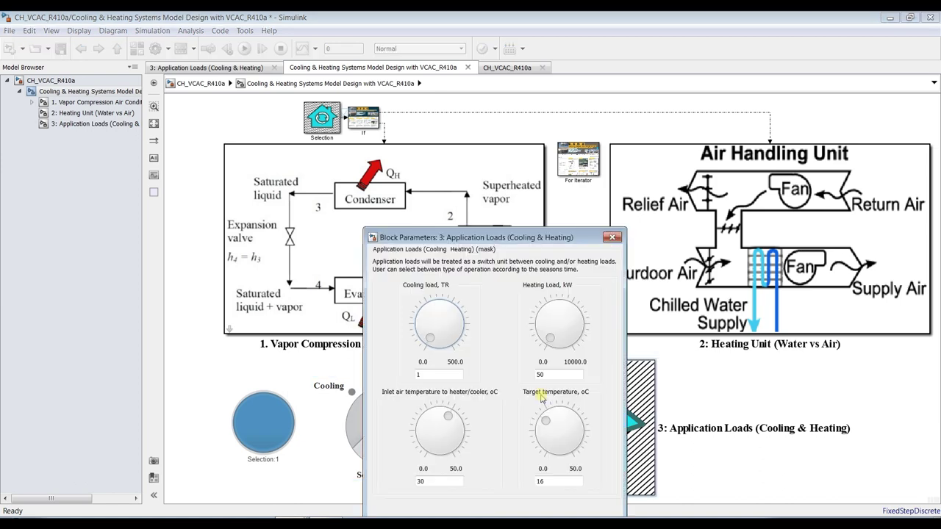
pyautogui.moveTo(514, 236); pyautogui.dragTo(700, 129)
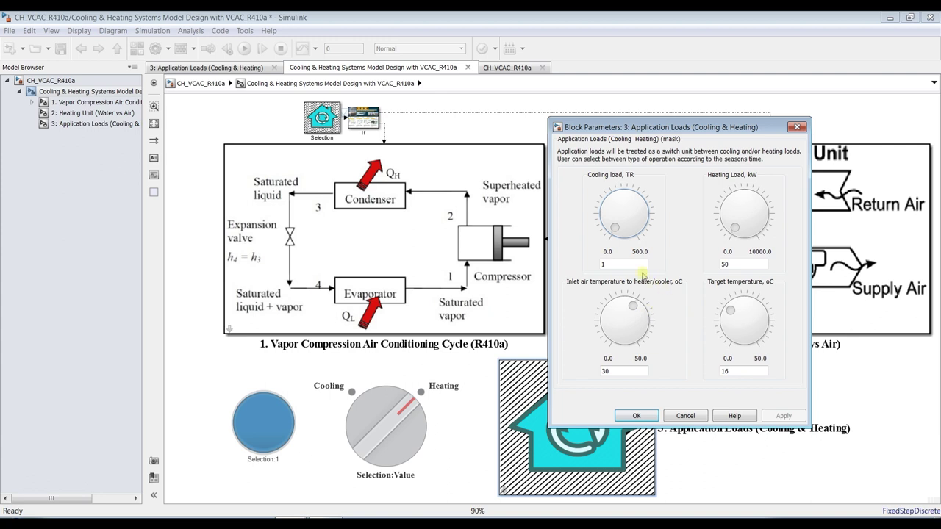
pyautogui.moveTo(698, 127); pyautogui.dragTo(570, 122)
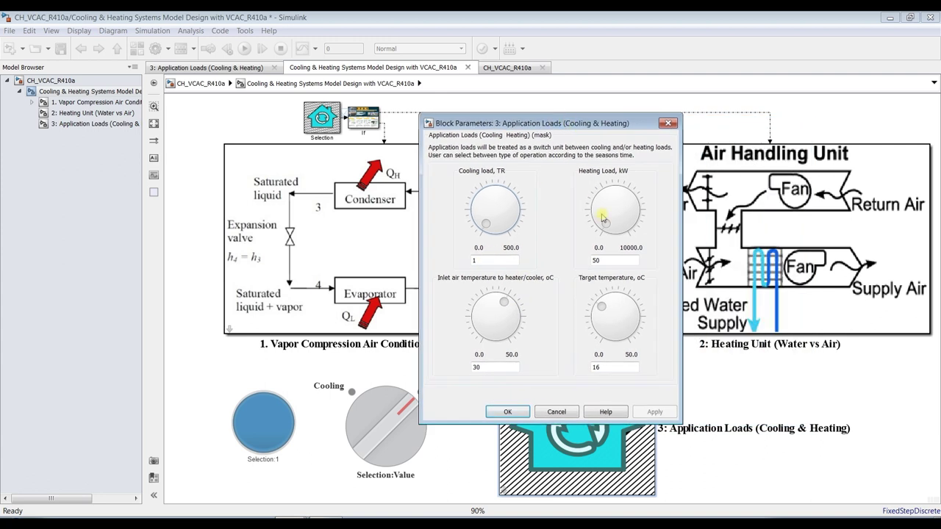
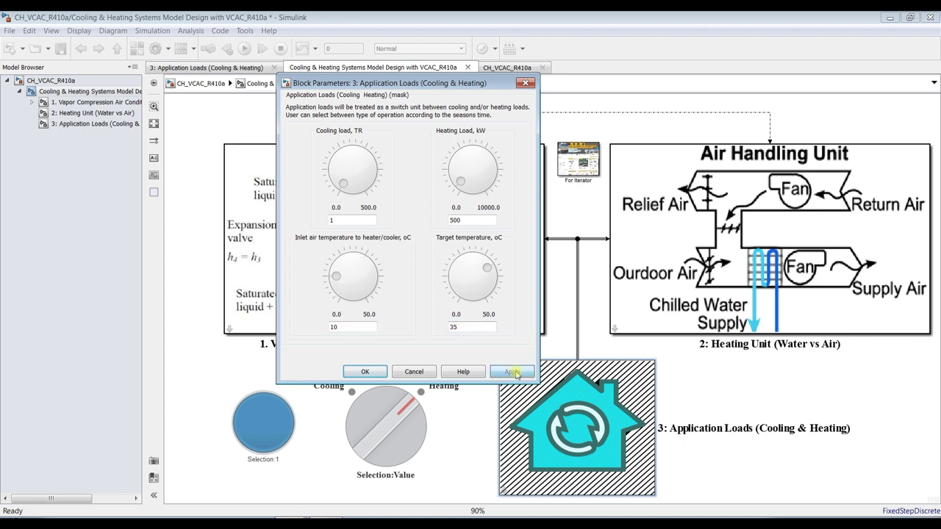
pyautogui.click(362, 373)
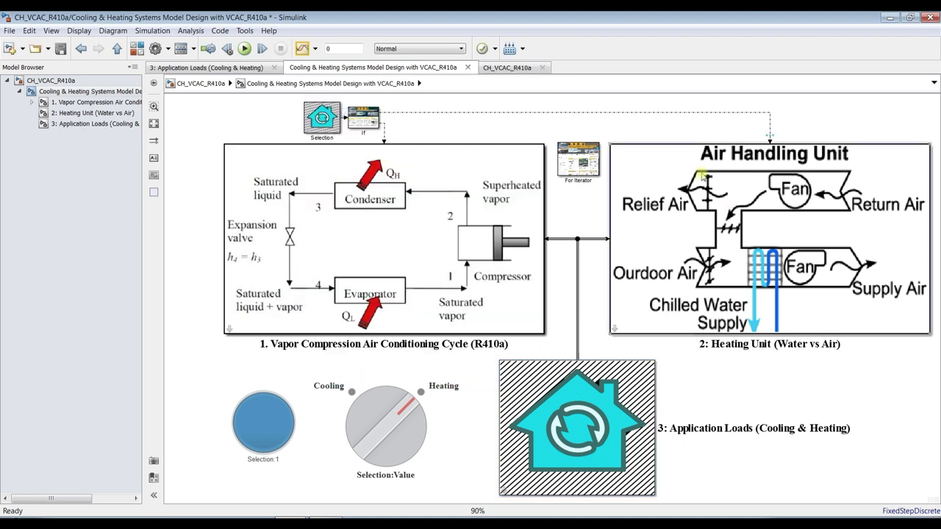
# Step: Open the heating unit block's parameters, set the inlet hot water temperature to 50 °C and apply it
pyautogui.doubleClick(702, 177)
pyautogui.moveTo(654, 101); pyautogui.dragTo(388, 100)
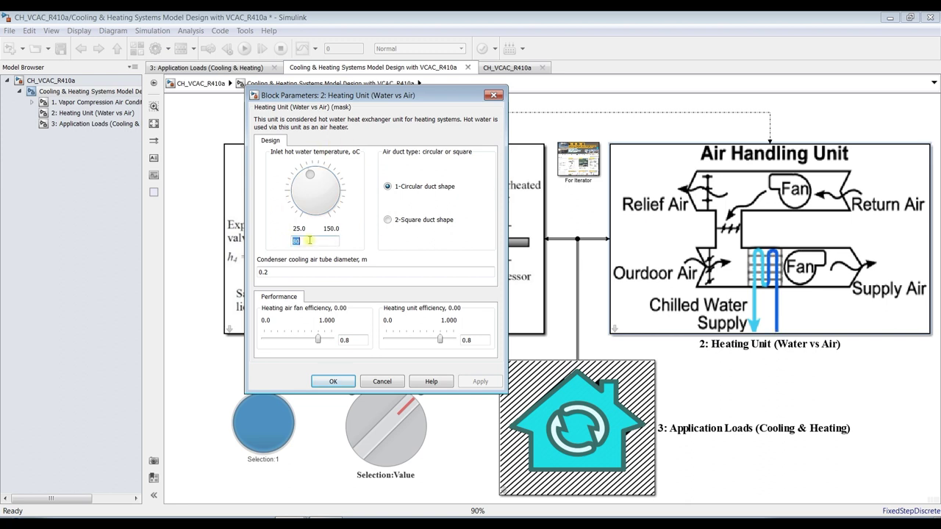
pyautogui.write('50')
pyautogui.click(481, 382)
# Step: Reopen the application loads parameters and arrange them side by side with the heating unit parameters over the model
pyautogui.doubleClick(617, 402)
pyautogui.moveTo(542, 245); pyautogui.dragTo(343, 102)
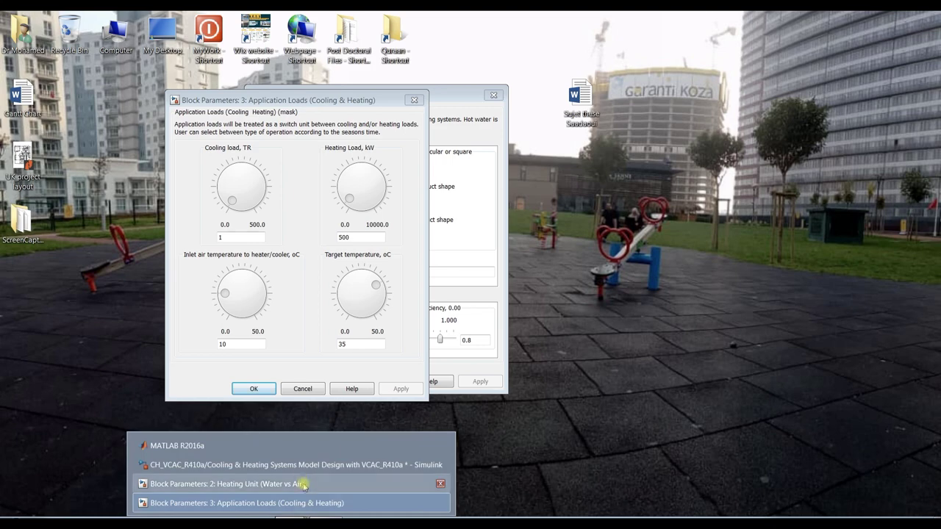
pyautogui.click(302, 482)
pyautogui.click(289, 515)
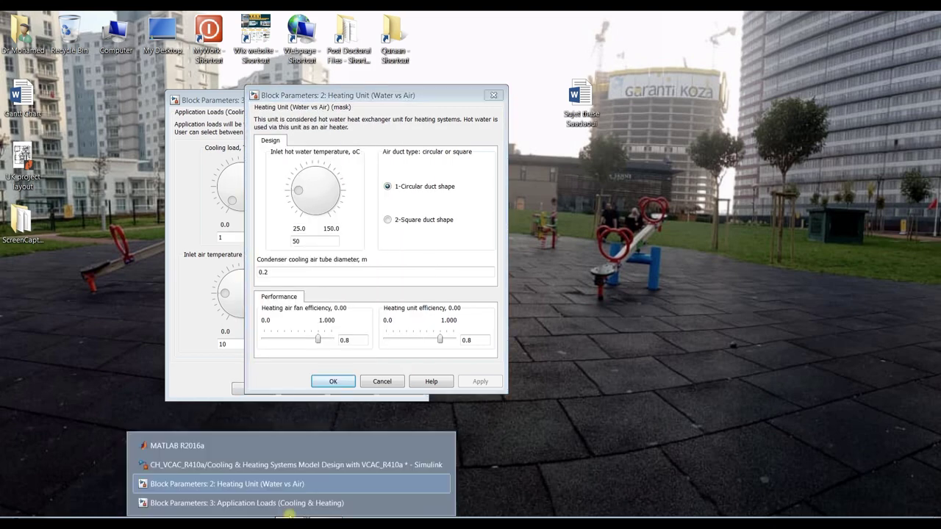
pyautogui.click(288, 462)
pyautogui.click(288, 514)
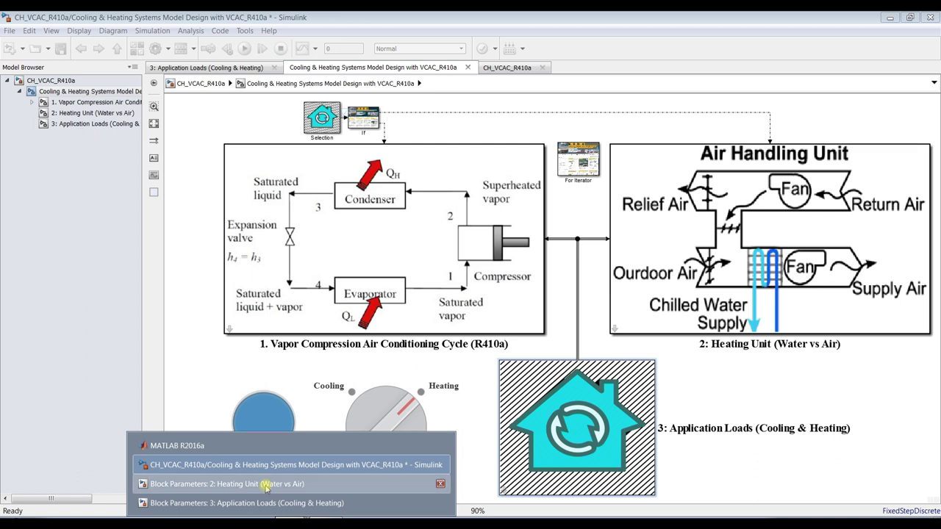
pyautogui.click(266, 484)
pyautogui.click(289, 515)
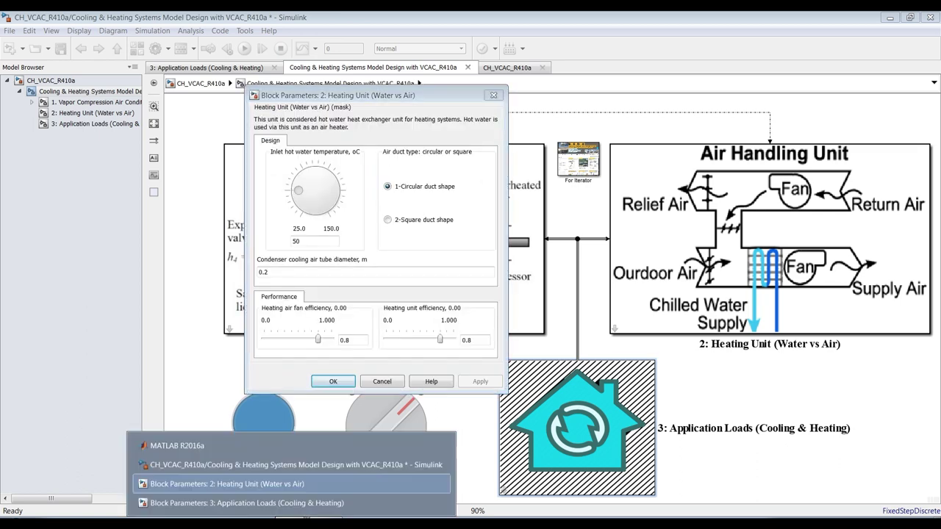
pyautogui.click(286, 502)
pyautogui.moveTo(360, 110); pyautogui.dragTo(260, 101)
pyautogui.moveTo(375, 94); pyautogui.dragTo(551, 96)
pyautogui.moveTo(261, 98); pyautogui.dragTo(345, 98)
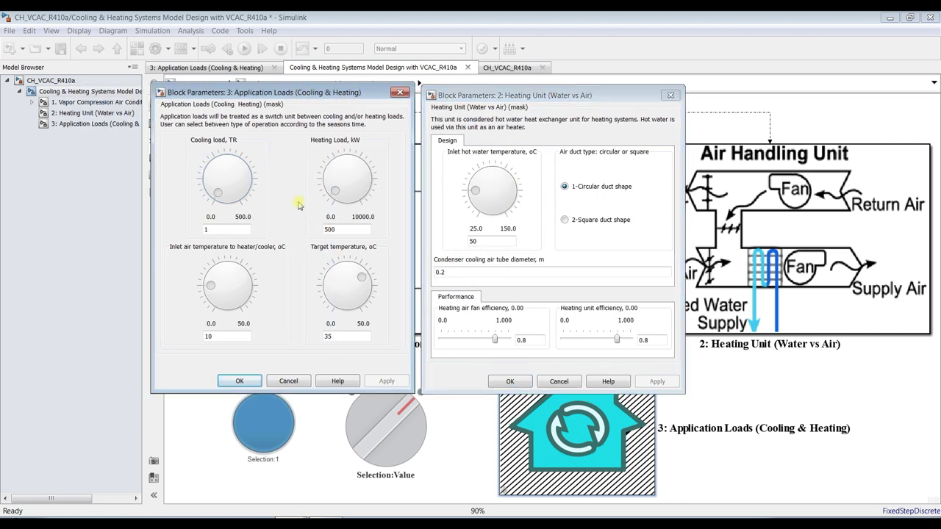
# Step: Compare the hot water and target air temperatures, and check the heating unit's duct diameter, fan efficiency and unit efficiency
pyautogui.click(541, 99)
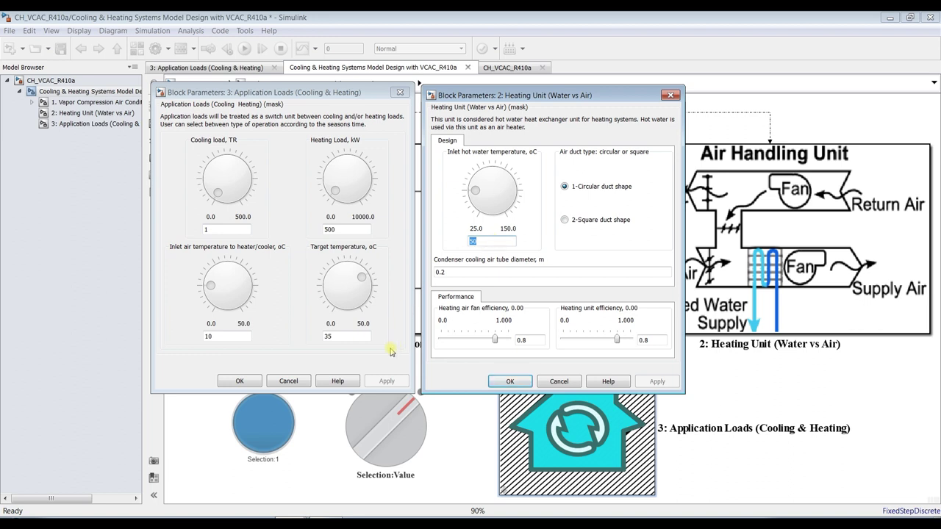
pyautogui.doubleClick(345, 337)
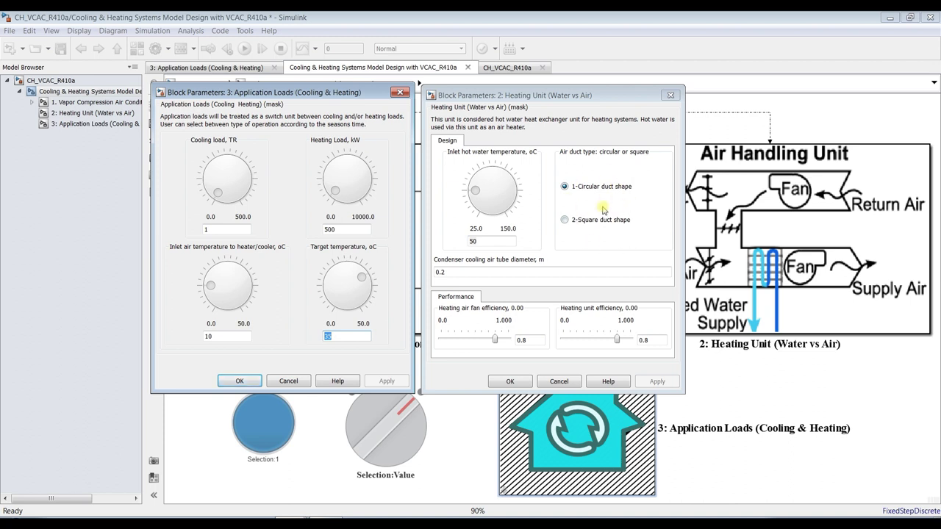
pyautogui.doubleClick(468, 273)
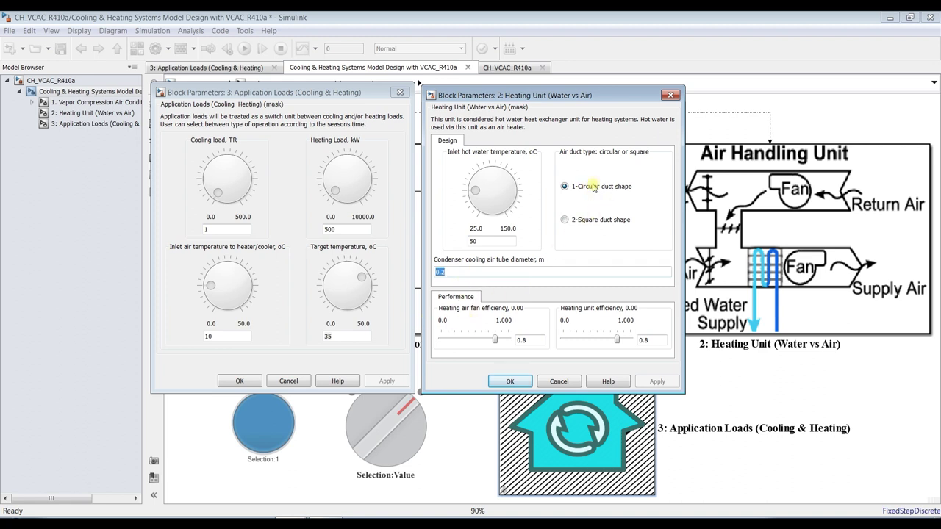
pyautogui.doubleClick(536, 339)
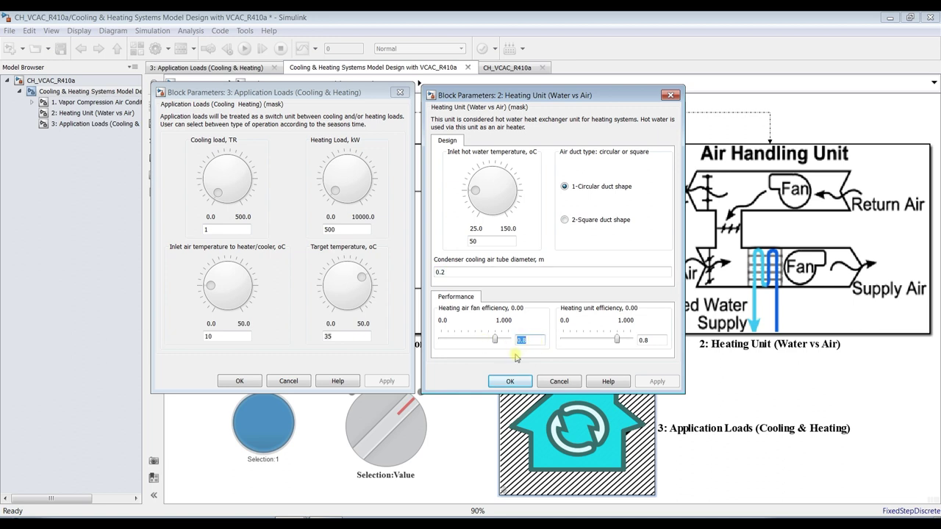
pyautogui.doubleClick(661, 338)
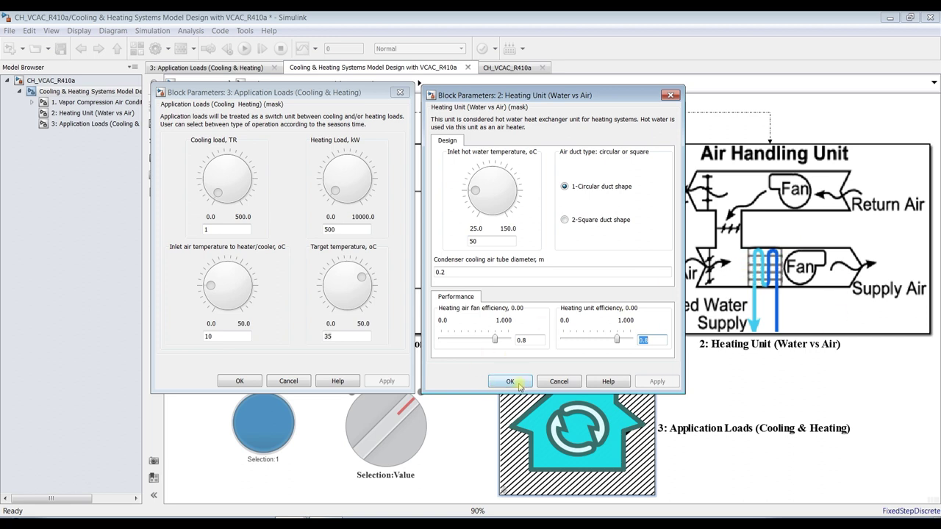
# Step: Set the heating unit's inlet hot water temperature to 60 °C, apply it, and accept both blocks' parameters
pyautogui.doubleClick(488, 240)
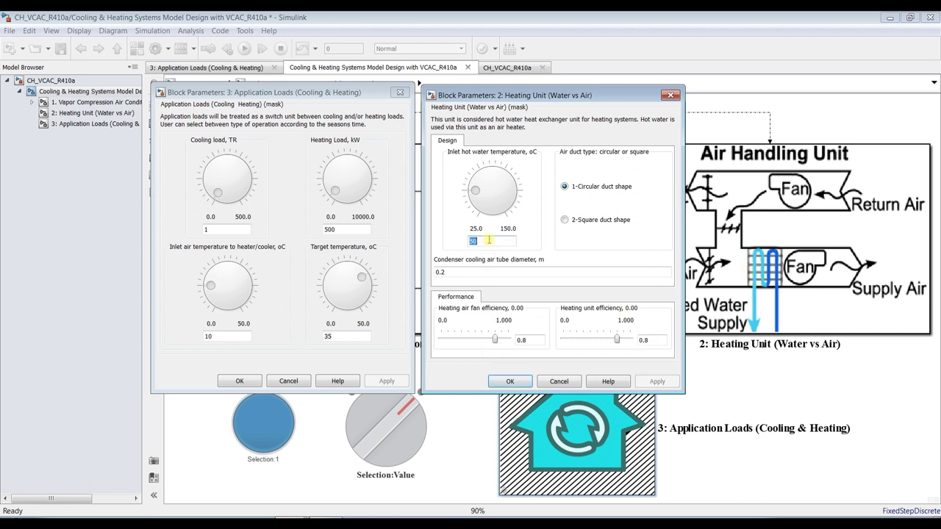
pyautogui.write('60')
pyautogui.click(656, 381)
pyautogui.click(509, 380)
pyautogui.click(240, 381)
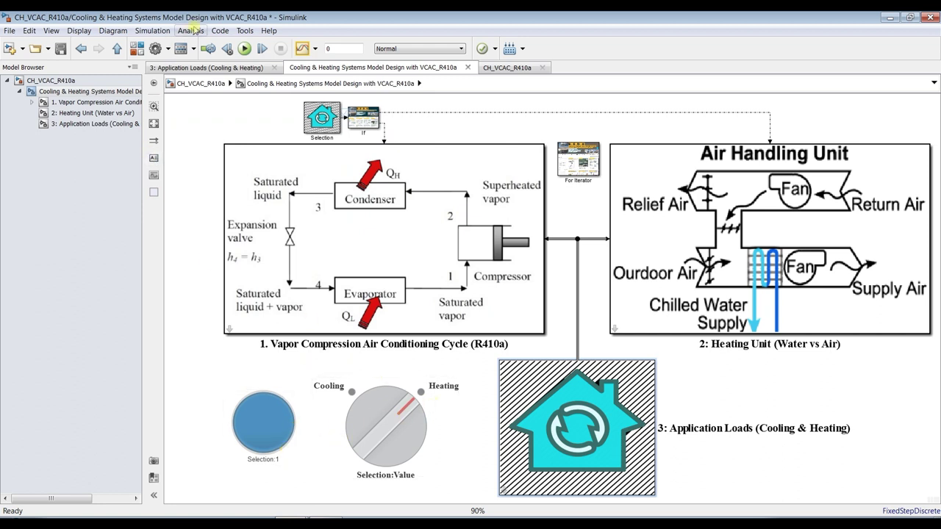
# Step: Save the model and run the simulation for heating operation
pyautogui.click(60, 48)
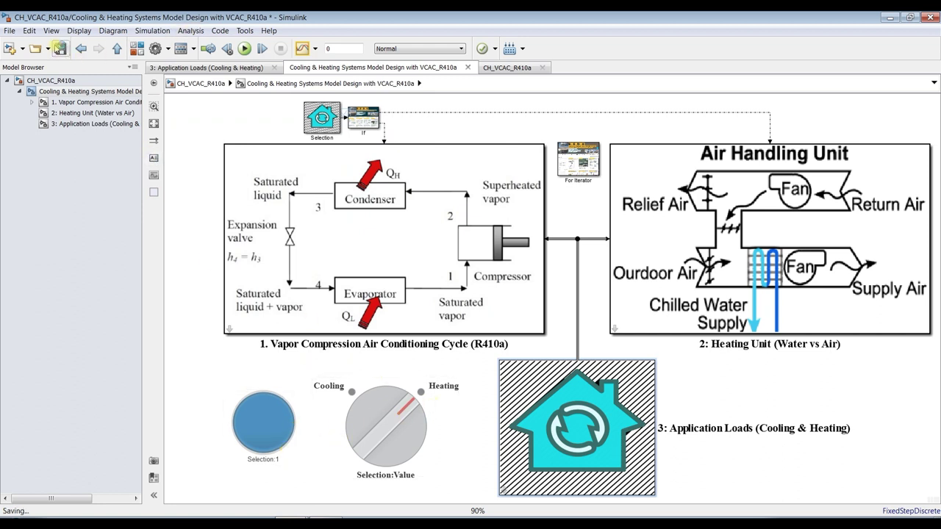
pyautogui.click(245, 49)
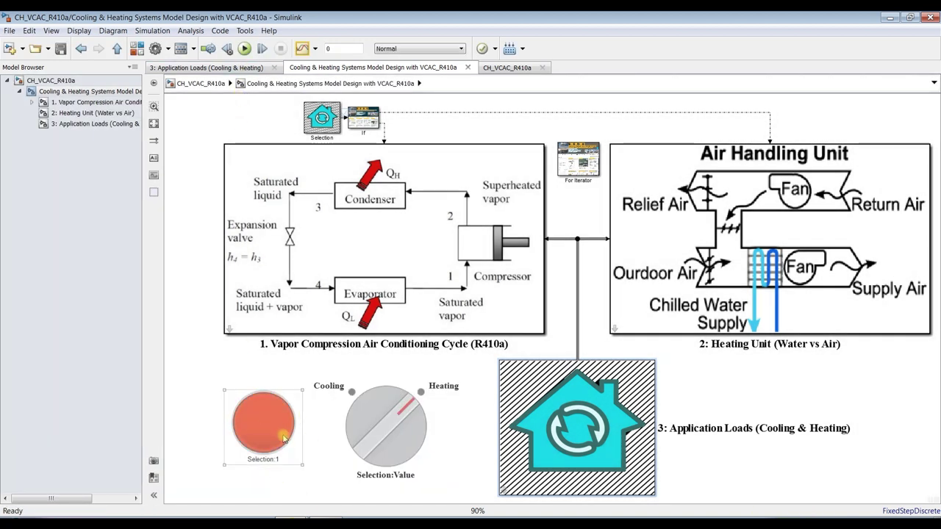
# Step: Examine the heating unit's air and hot water flow results, and inspect the air handling unit diagram in the parent system
pyautogui.click(77, 114)
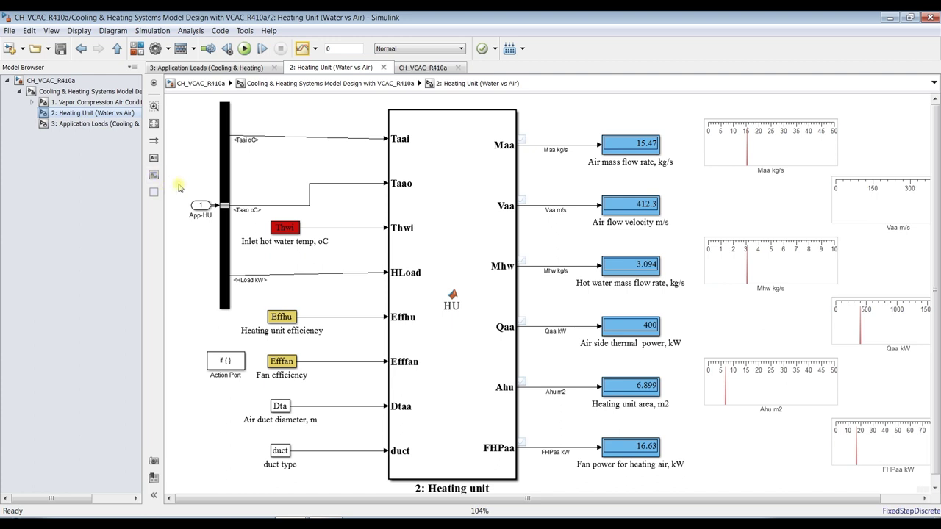
pyautogui.scroll(1, 667, 149)
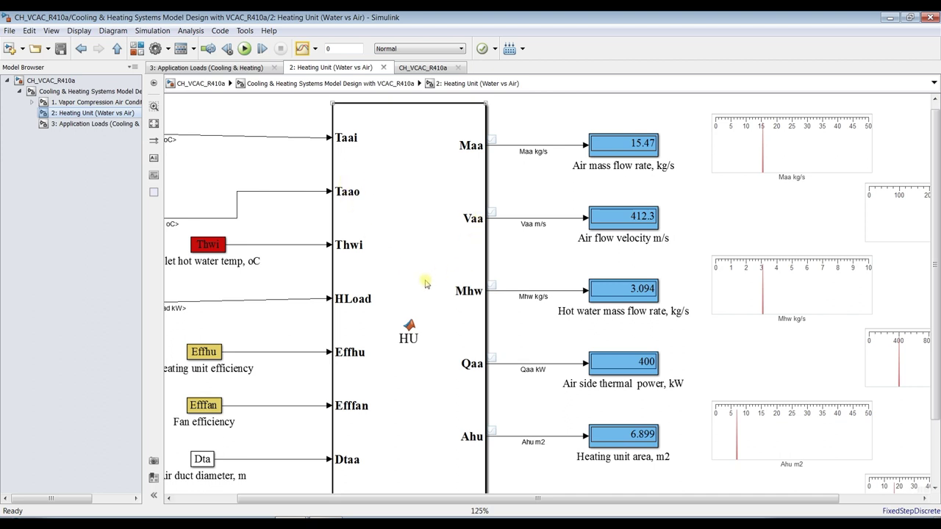
pyautogui.scroll(1, 586, 315)
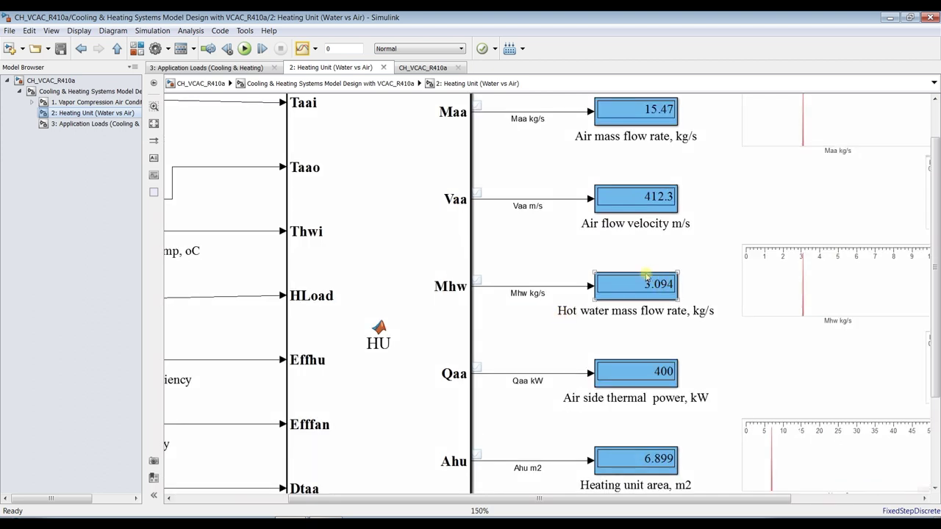
pyautogui.click(88, 93)
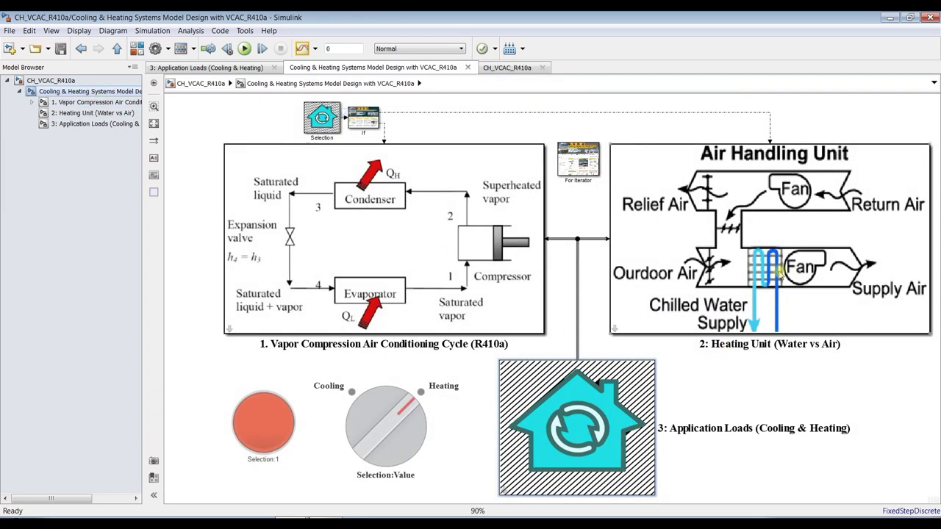
pyautogui.scroll(3, 779, 274)
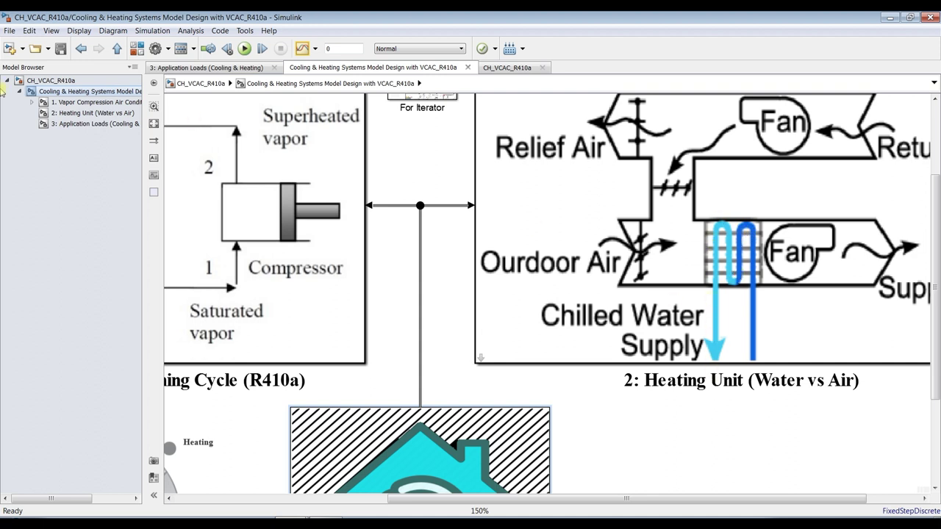
# Step: Reopen the heating unit subsystem and examine its thermal power, area and fan power displays together with the gauges
pyautogui.click(97, 113)
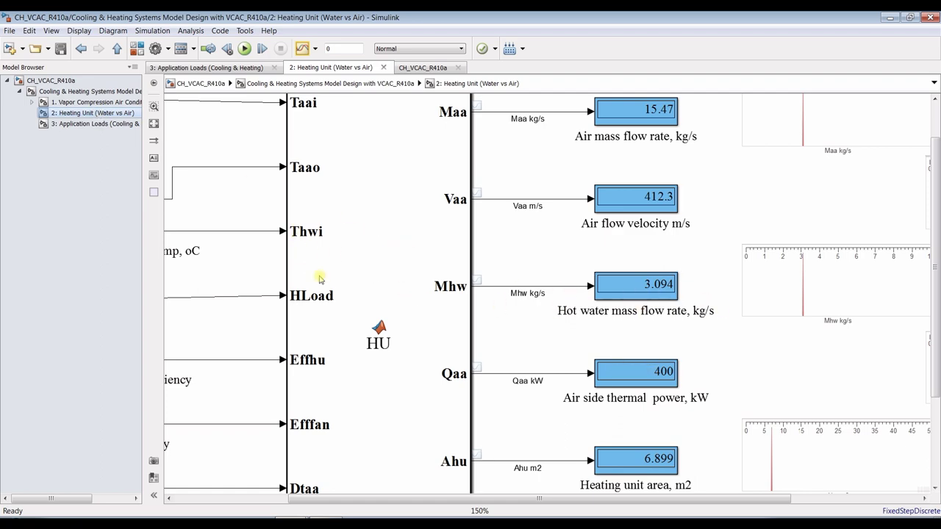
pyautogui.scroll(-1, 618, 404)
pyautogui.scroll(1, 616, 397)
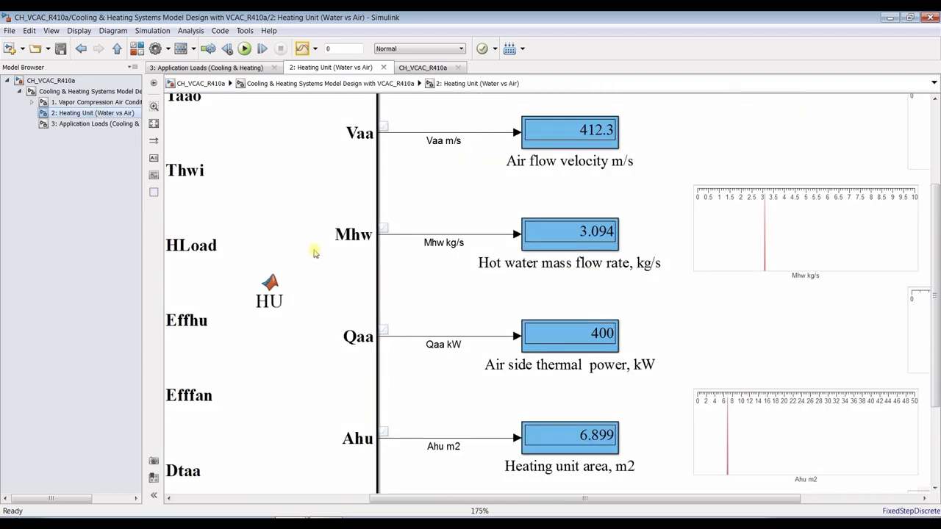
pyautogui.scroll(-1, 315, 259)
pyautogui.scroll(-1, 410, 399)
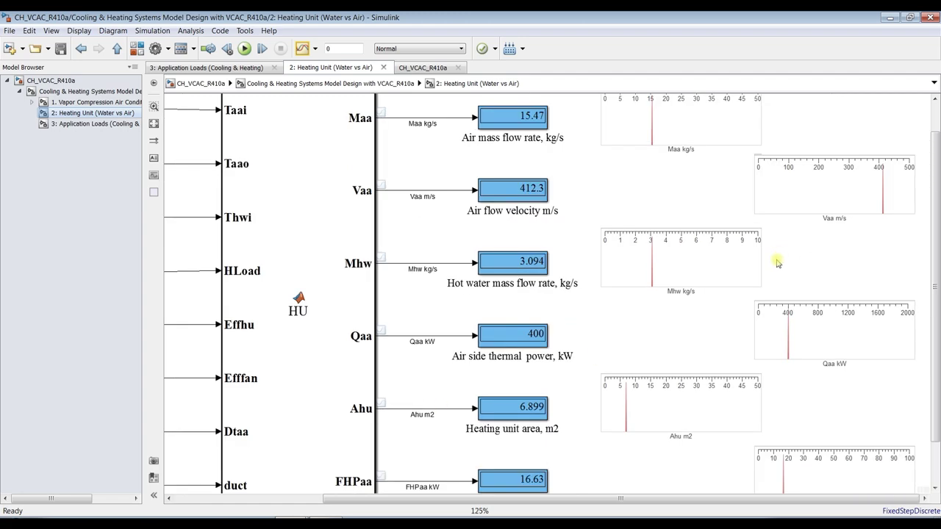
pyautogui.scroll(-1, 646, 394)
pyautogui.scroll(1, 603, 401)
pyautogui.scroll(-1, 672, 321)
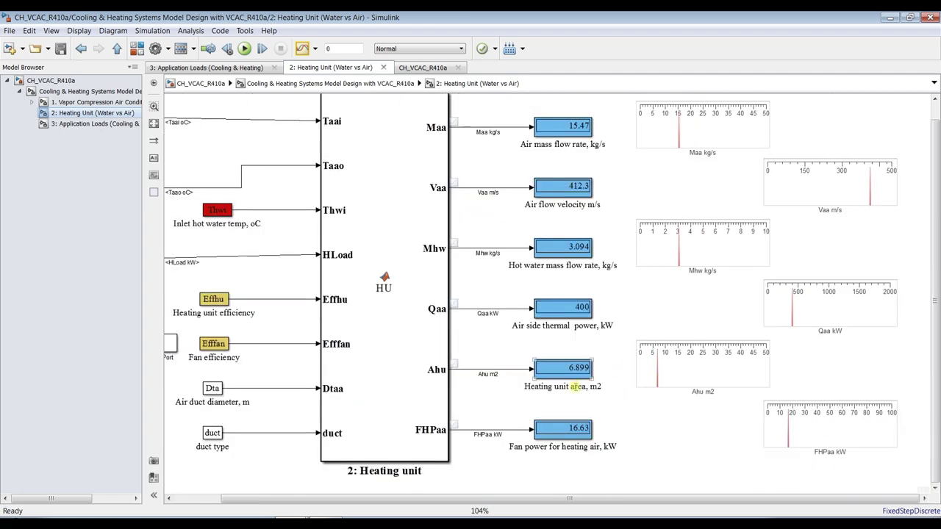
pyautogui.scroll(1, 573, 386)
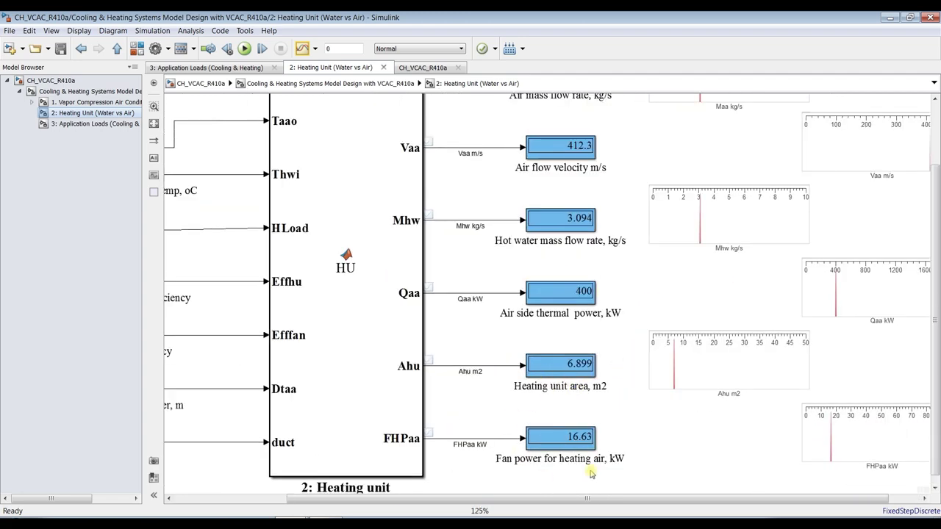
# Step: Inspect the code of the heating unit's HU function block, and close the function editor
pyautogui.scroll(-1, 582, 449)
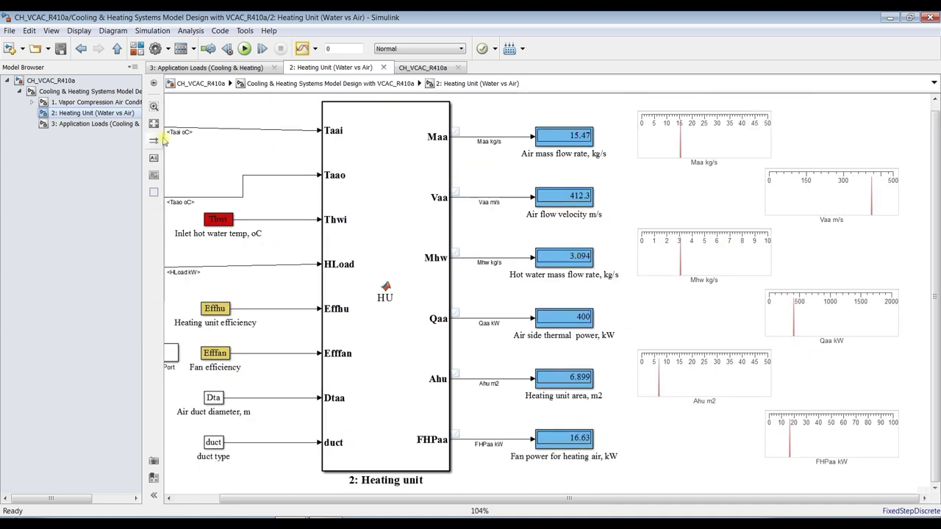
pyautogui.doubleClick(391, 130)
pyautogui.scroll(-13, 144, 190)
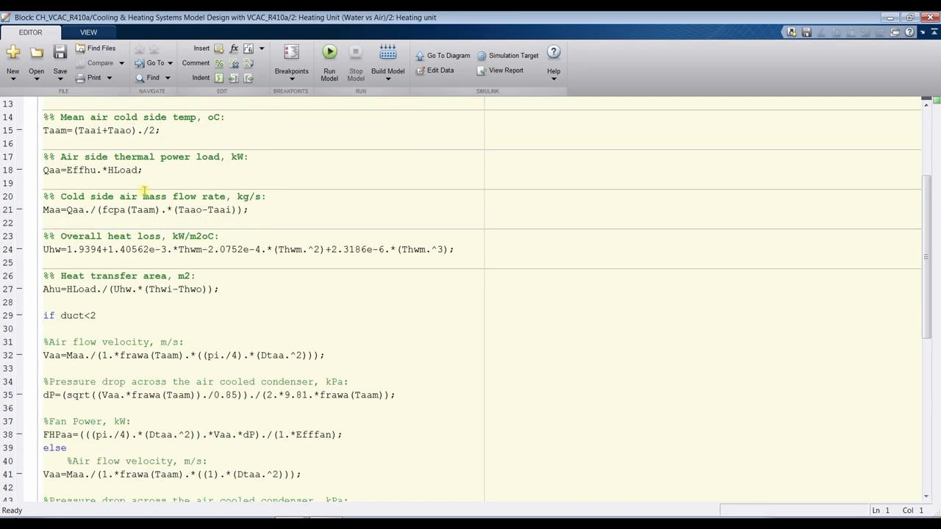
pyautogui.scroll(13, 149, 373)
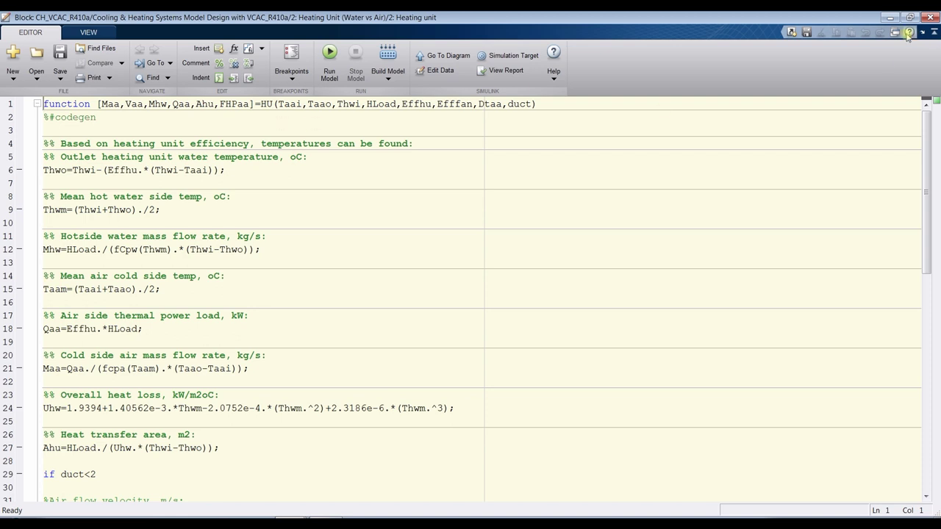
pyautogui.click(929, 17)
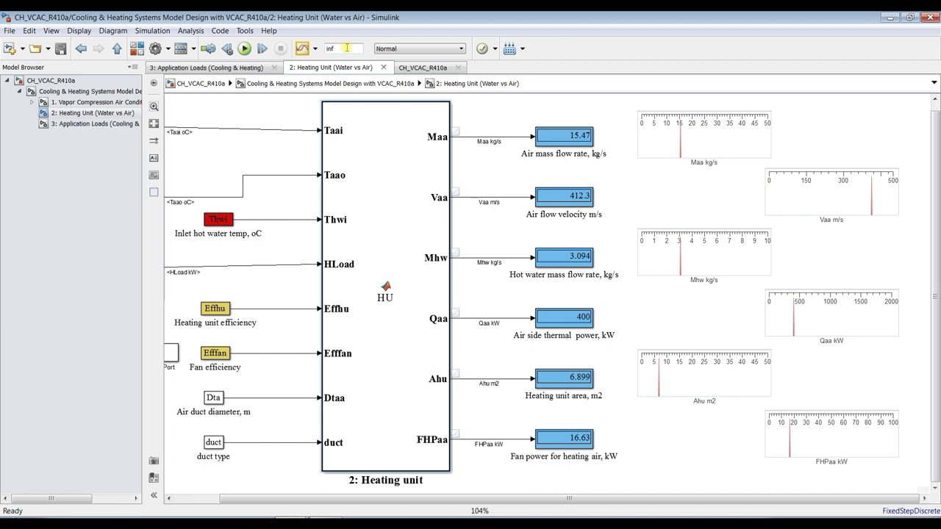
# Step: Set the simulation stop time to inf and save the model
pyautogui.click(268, 104)
pyautogui.click(60, 49)
# Step: Open the Heating Unit block parameters from the parent system and place the dialog over the opened heating unit subsystem
pyautogui.click(77, 93)
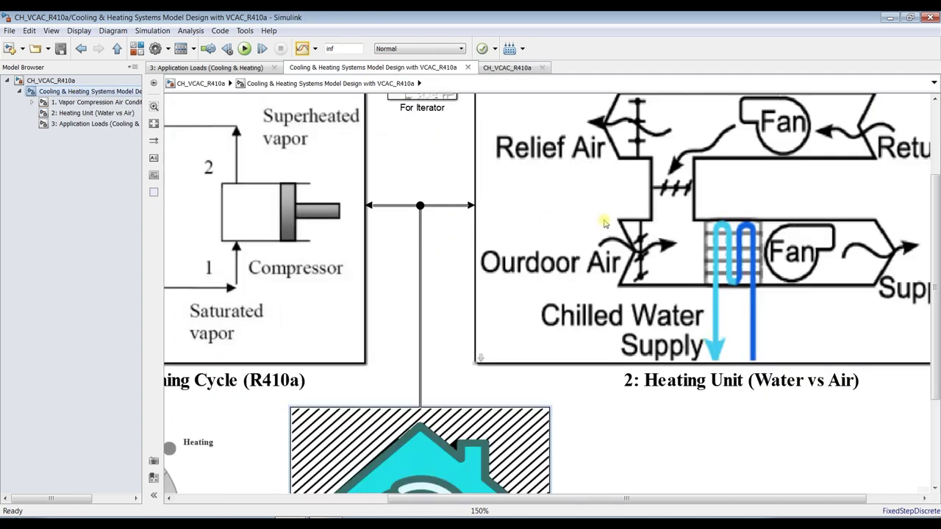
pyautogui.click(153, 125)
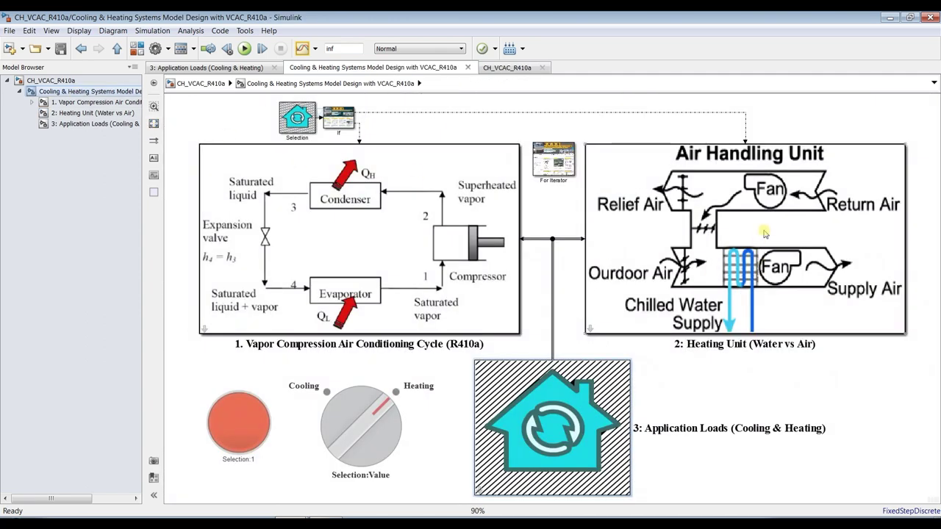
pyautogui.doubleClick(626, 190)
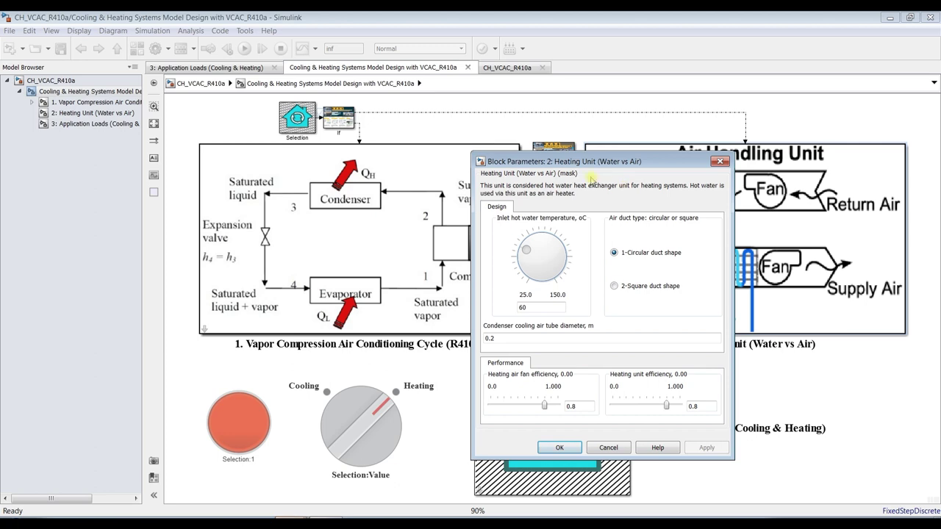
pyautogui.moveTo(607, 165); pyautogui.dragTo(443, 160)
pyautogui.click(81, 113)
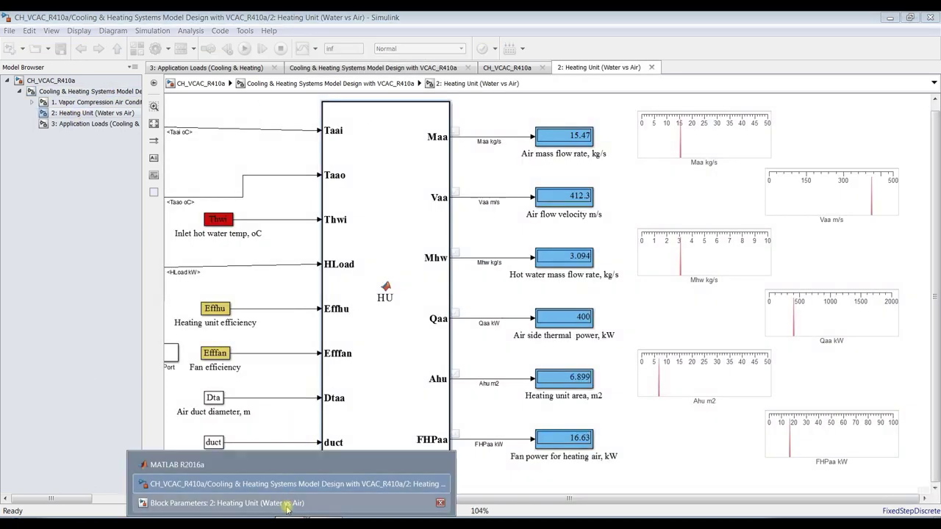
pyautogui.click(433, 504)
pyautogui.moveTo(438, 154); pyautogui.dragTo(171, 123)
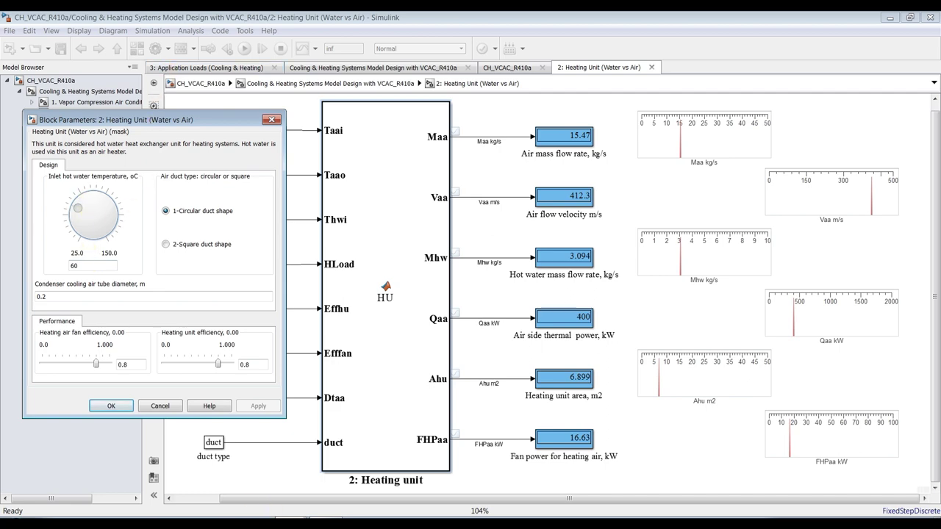
# Step: Open the Application Loads block parameters too, and bring both parameter dialogs in front of the heating unit subsystem
pyautogui.click(87, 92)
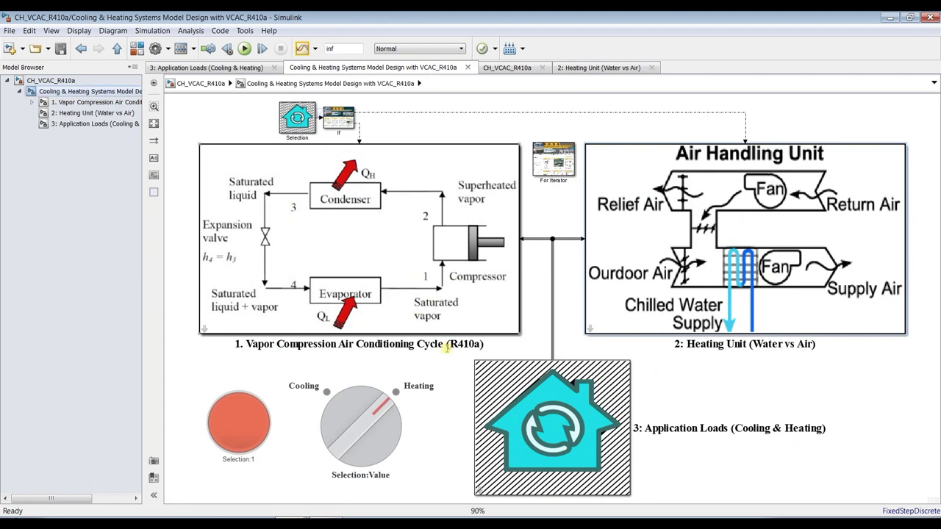
pyautogui.doubleClick(518, 391)
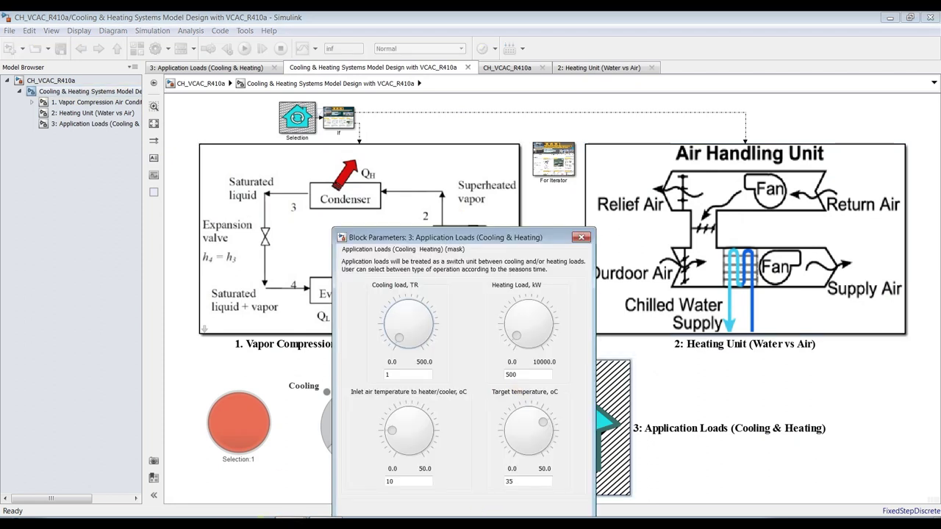
pyautogui.moveTo(287, 515)
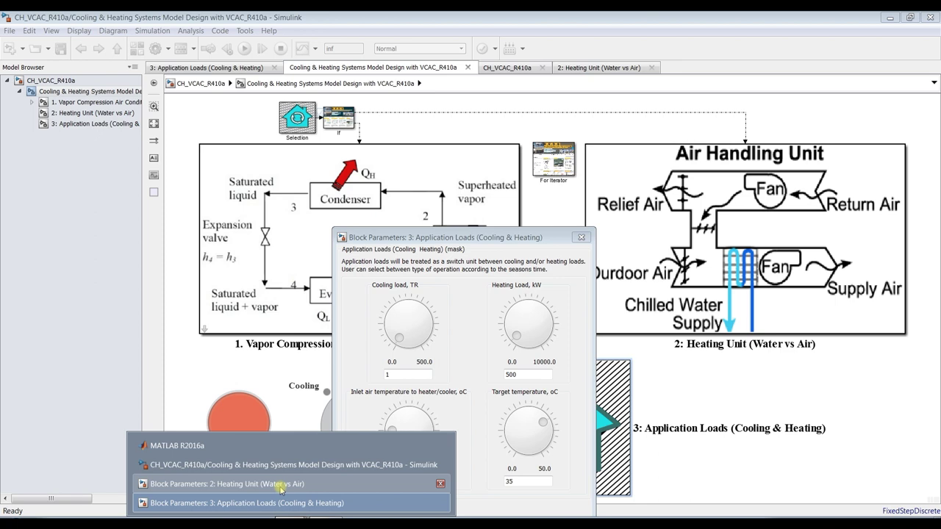
pyautogui.click(94, 112)
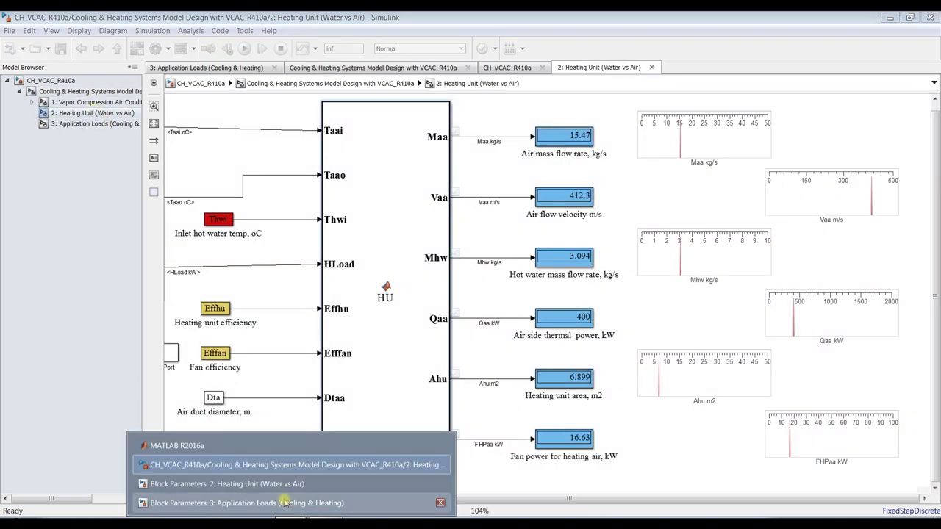
pyautogui.click(285, 502)
pyautogui.moveTo(287, 522)
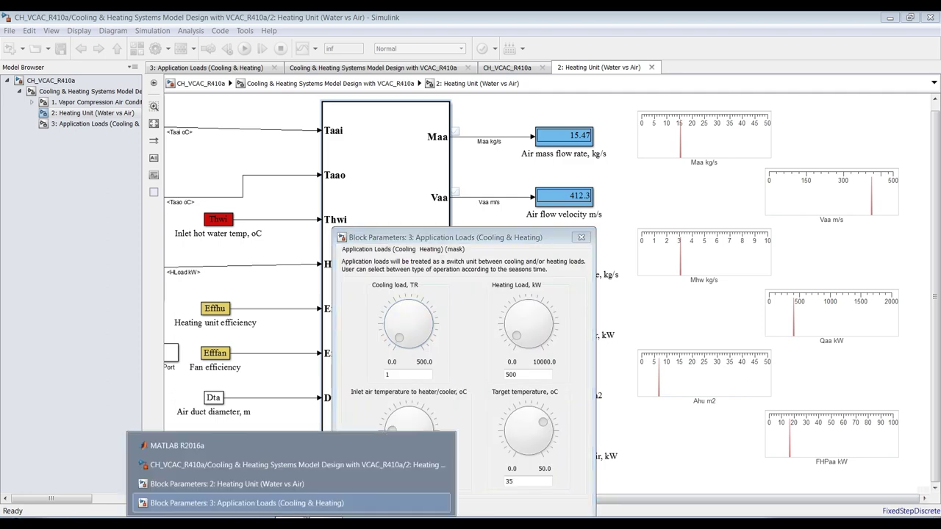
pyautogui.click(273, 483)
# Step: Arrange the Heating Unit and Application Loads parameter dialogs side by side, keeping the heating unit's result displays uncovered
pyautogui.moveTo(409, 237); pyautogui.dragTo(385, 167)
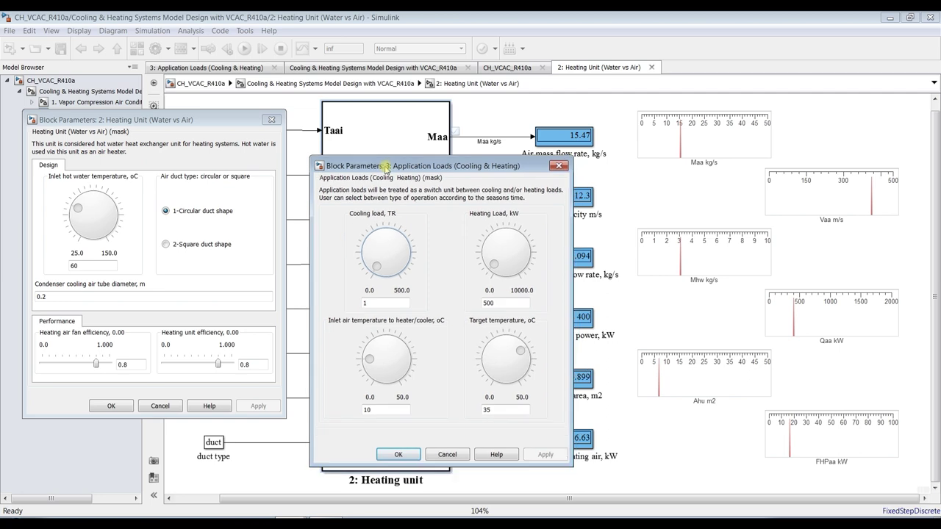
pyautogui.moveTo(175, 122); pyautogui.dragTo(272, 41)
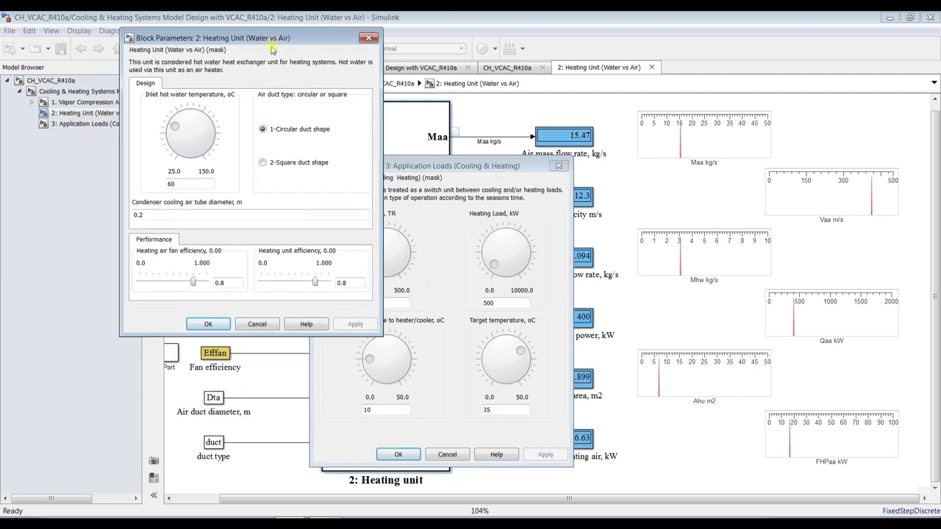
pyautogui.moveTo(422, 169); pyautogui.dragTo(384, 180)
pyautogui.moveTo(301, 42); pyautogui.dragTo(184, 30)
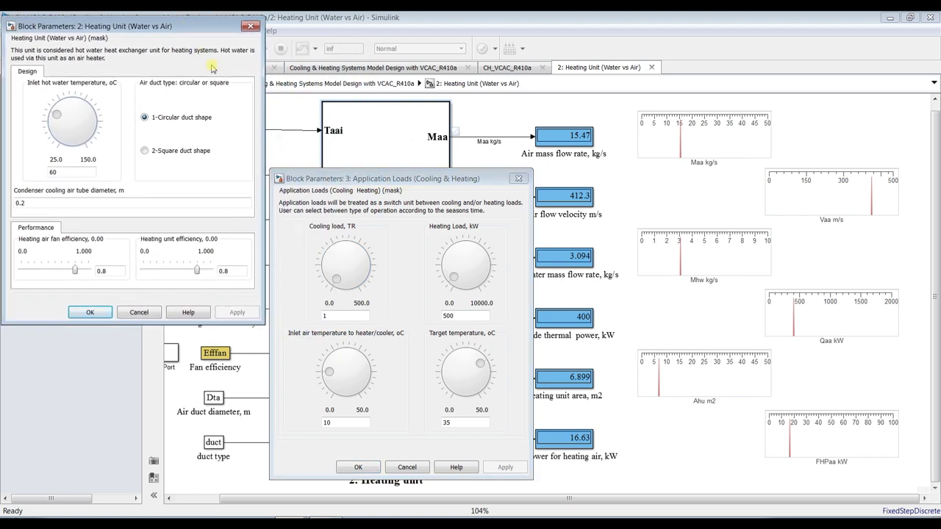
pyautogui.moveTo(381, 183); pyautogui.dragTo(375, 130)
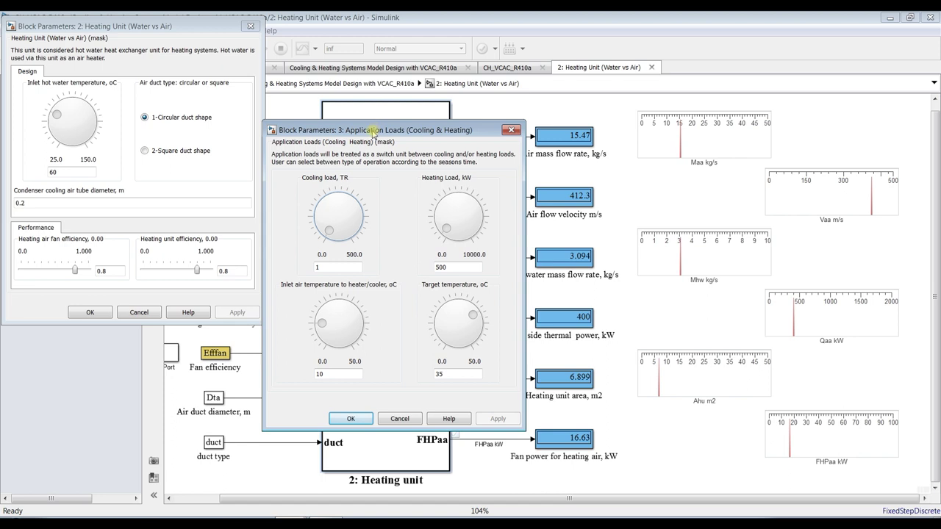
# Step: Start the continuous simulation and bring both block parameter dialogs back in front of the running model
pyautogui.click(324, 18)
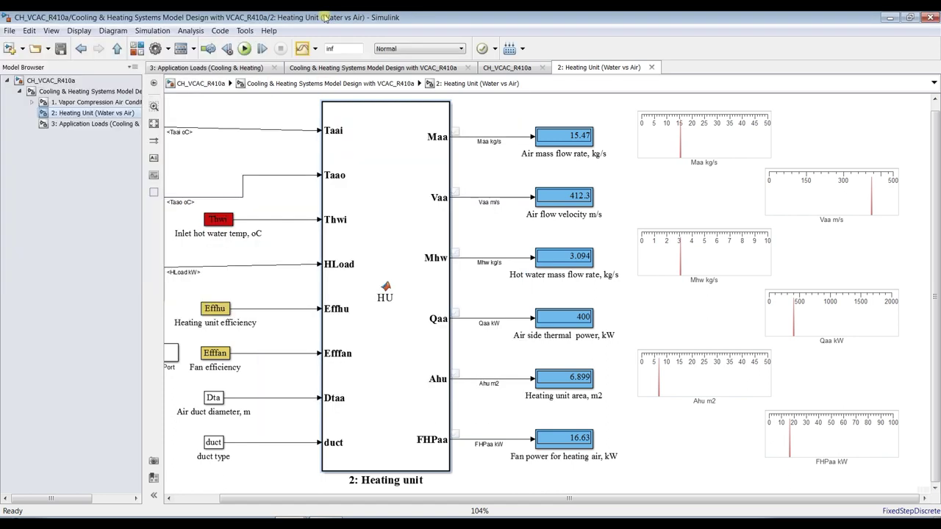
pyautogui.click(246, 49)
pyautogui.moveTo(291, 524)
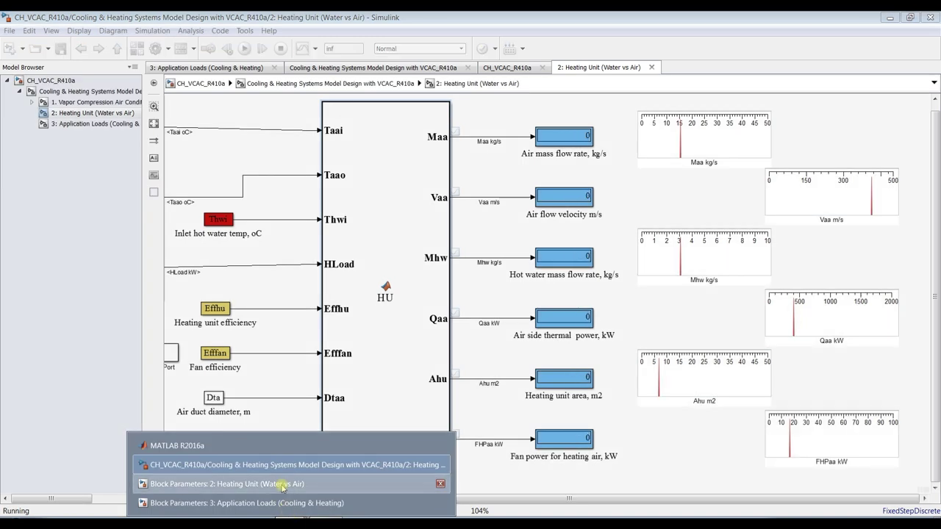
pyautogui.click(283, 483)
pyautogui.click(324, 503)
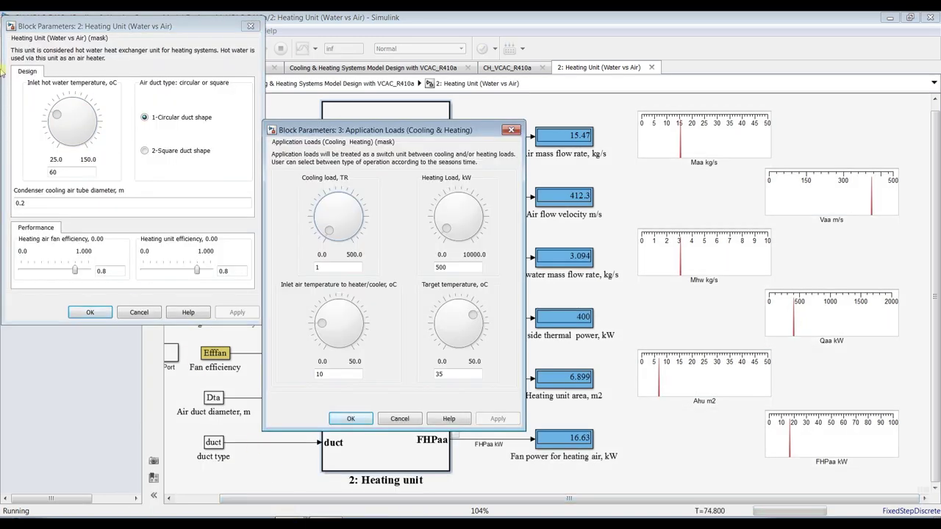
# Step: Raise the heating unit's inlet hot water temperature gradually to 77.5 °C while the simulation runs
pyautogui.click(58, 116)
pyautogui.moveTo(58, 116); pyautogui.dragTo(62, 116)
pyautogui.click(62, 116)
pyautogui.click(62, 116)
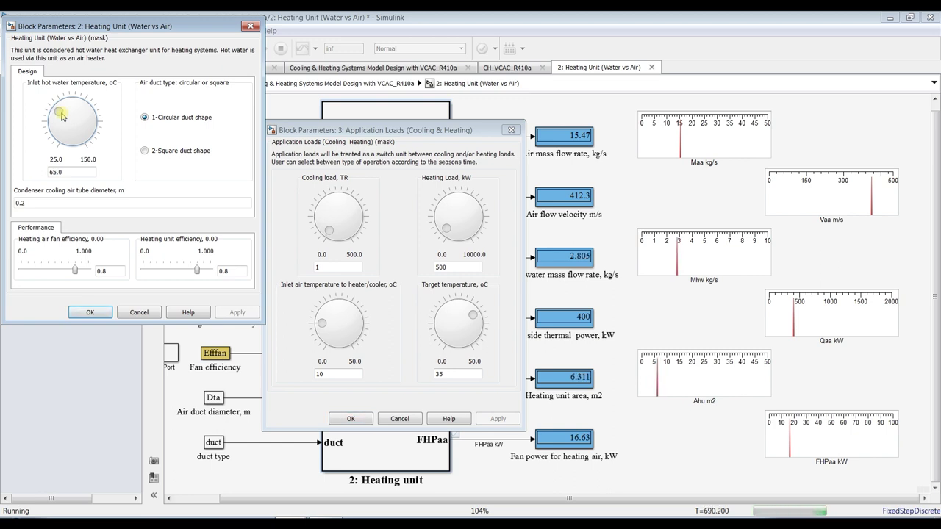
pyautogui.click(62, 116)
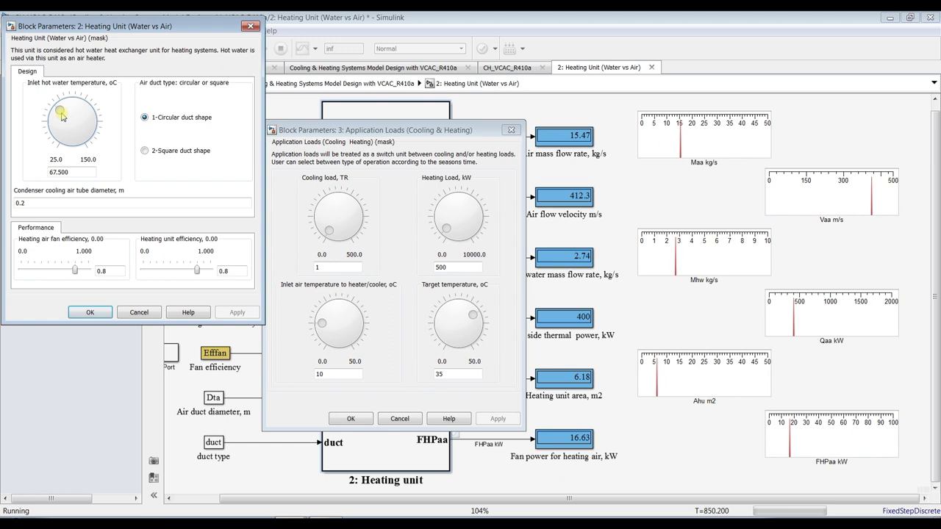
pyautogui.click(62, 117)
pyautogui.click(62, 116)
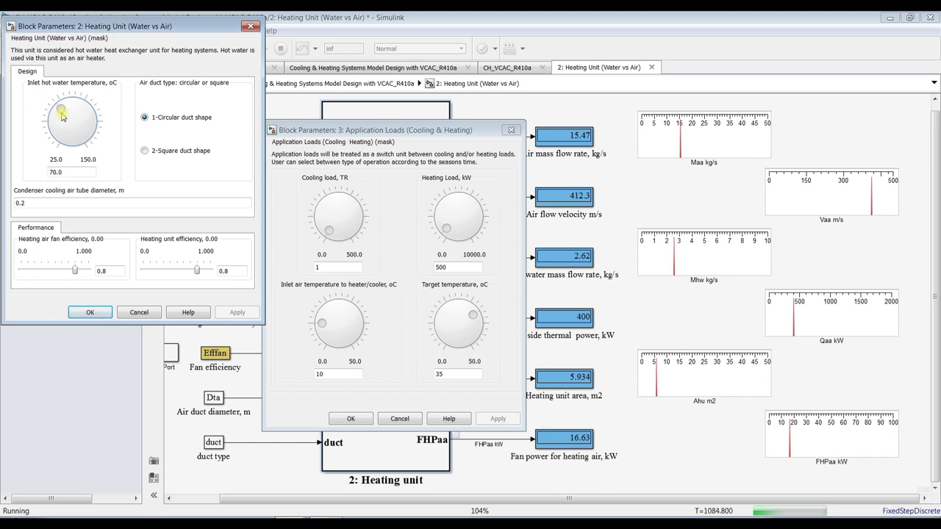
pyautogui.click(62, 116)
pyautogui.click(62, 116)
pyautogui.click(63, 116)
pyautogui.click(63, 116)
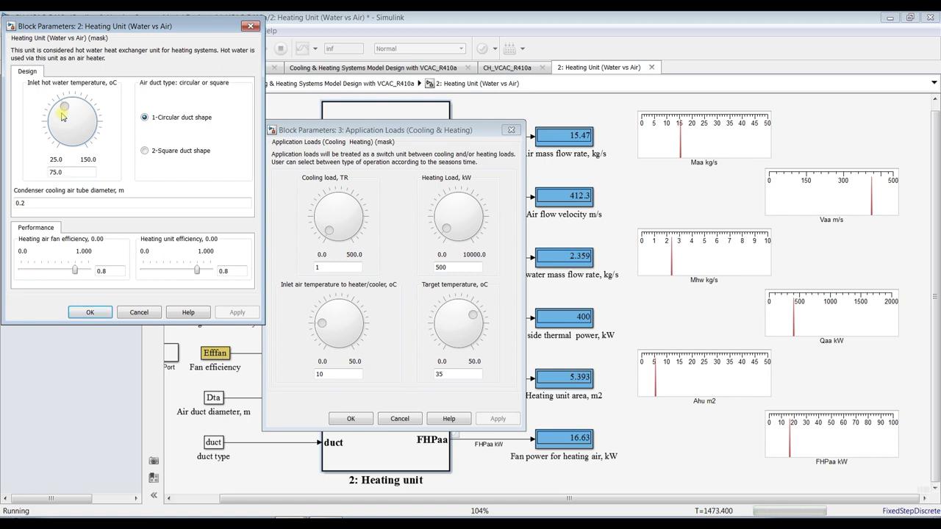
pyautogui.click(63, 116)
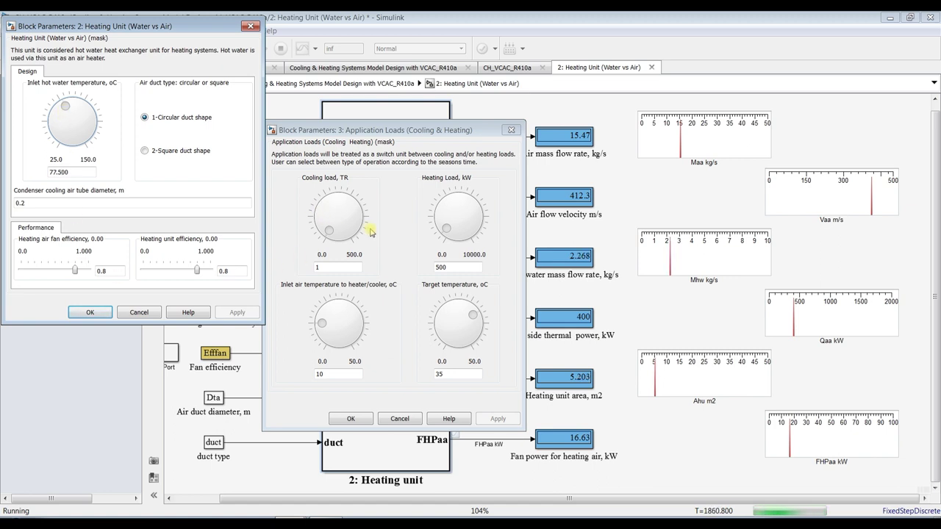
# Step: Raise the application loads' target temperature in small increments to 39 °C, and set it back to 38.5 °C
pyautogui.click(474, 316)
pyautogui.press('Up')
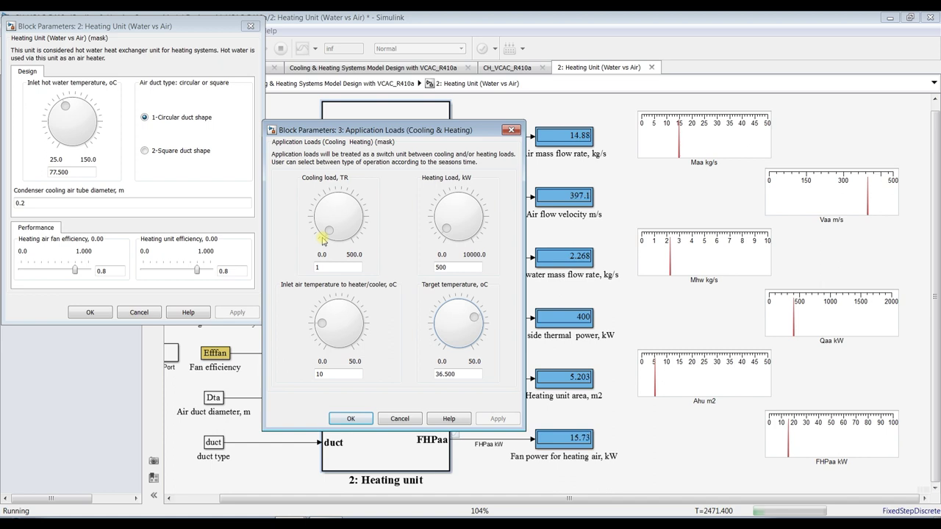
pyautogui.press('Up')
pyautogui.press('Up')
pyautogui.press('Up')
pyautogui.press('Up')
pyautogui.press('Up')
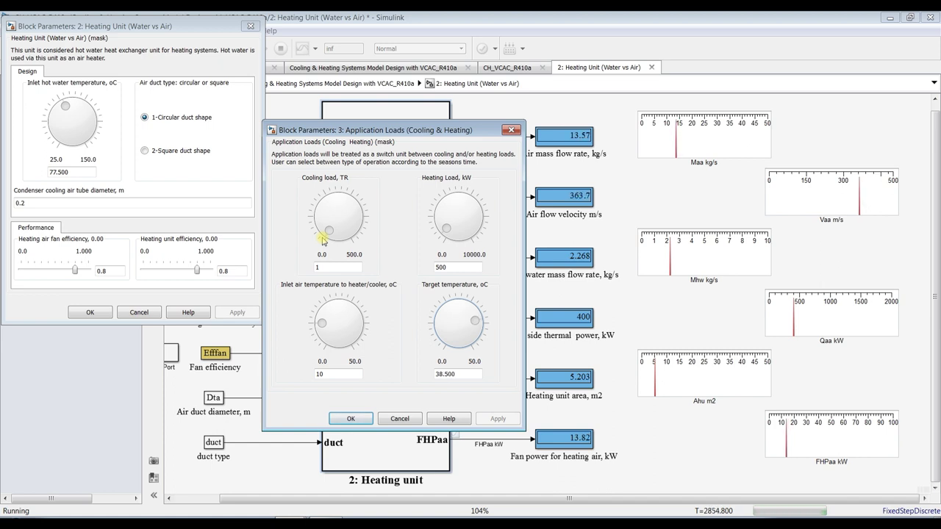
pyautogui.press('Up')
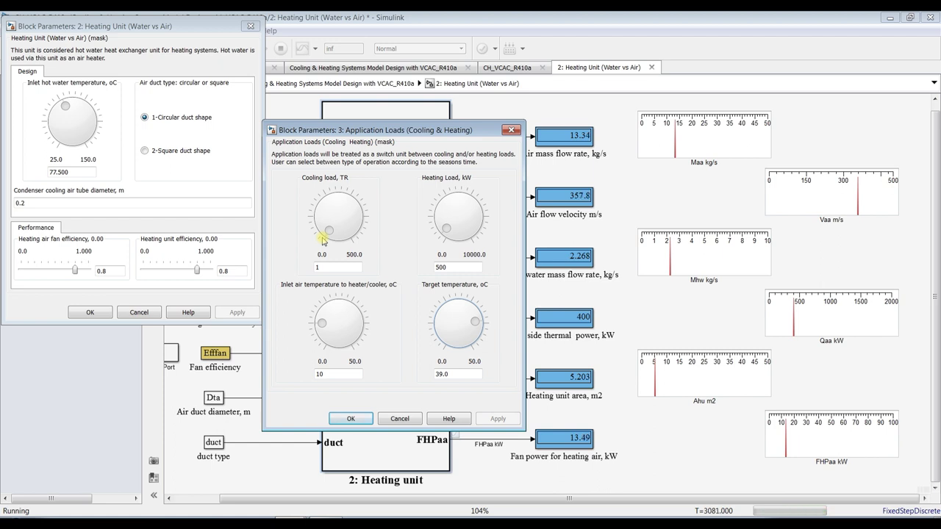
pyautogui.press('Down')
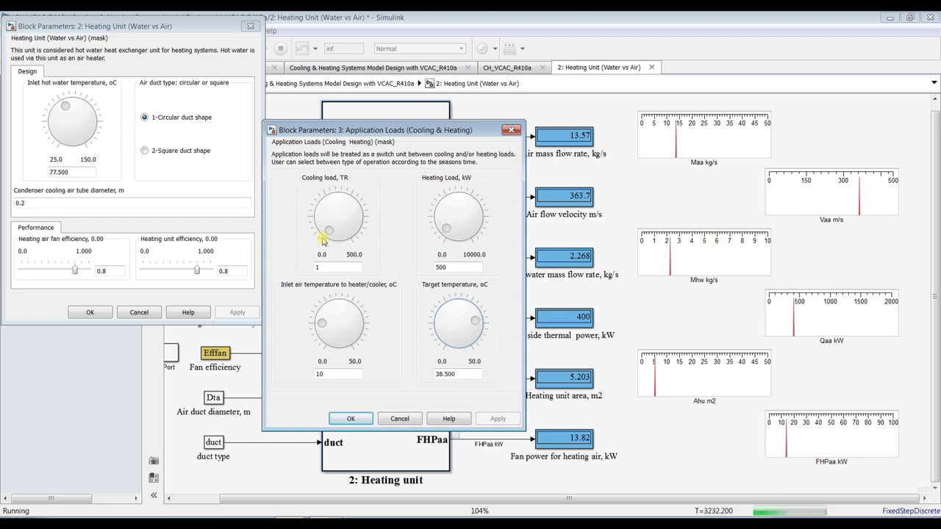
# Step: Vary the heating load in 100 kW increments, settle on 800 kW, and return to the heating unit subsystem
pyautogui.click(448, 231)
pyautogui.press('Up')
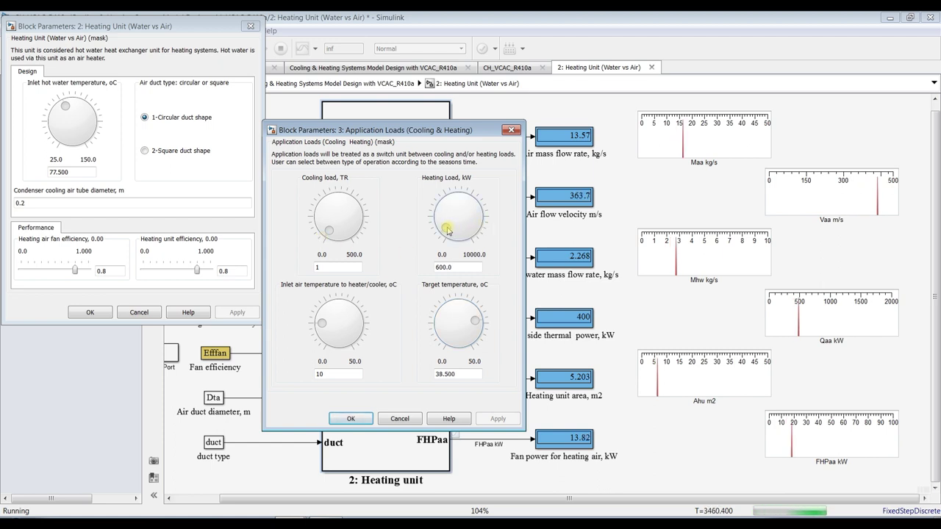
pyautogui.press('Up')
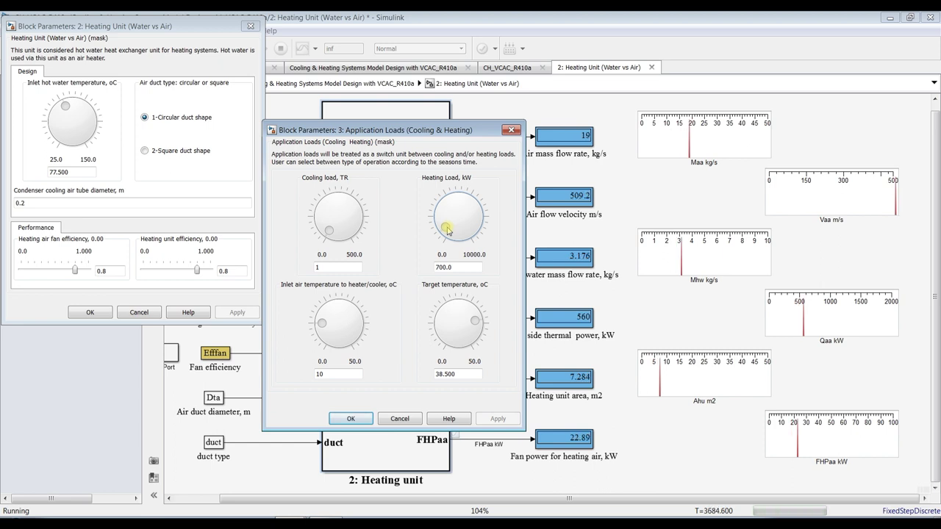
pyautogui.press('Down')
pyautogui.press('Down')
pyautogui.press('Up')
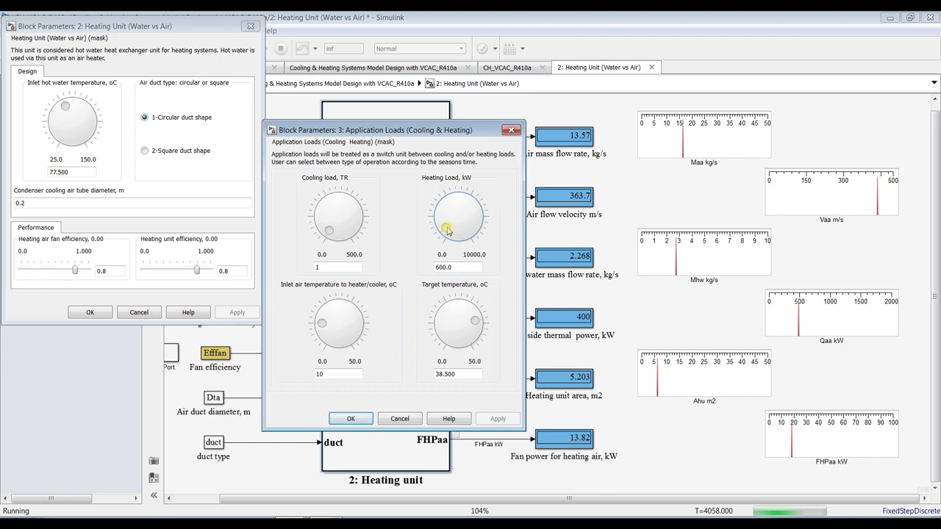
pyautogui.press('Up')
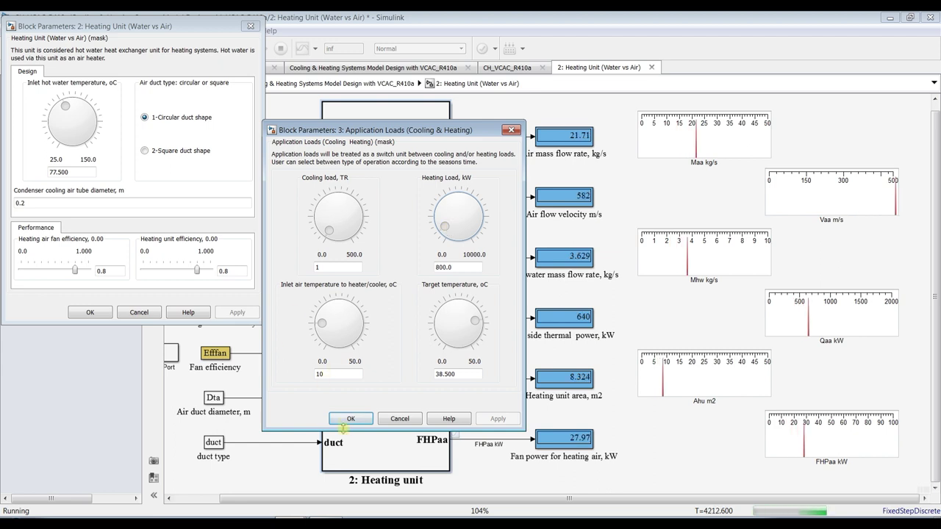
pyautogui.click(346, 418)
pyautogui.click(312, 18)
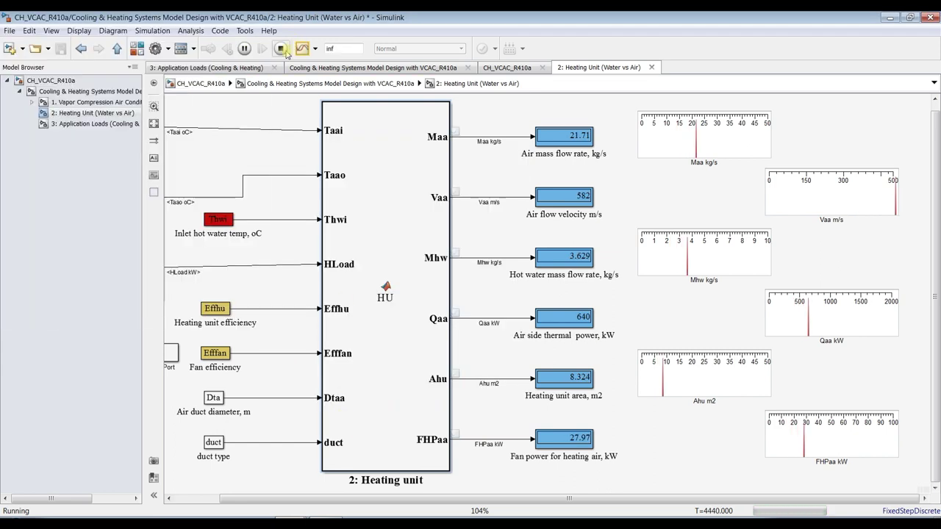
# Step: Stop the continuous simulation and accept and close the heating unit's block parameters
pyautogui.click(280, 49)
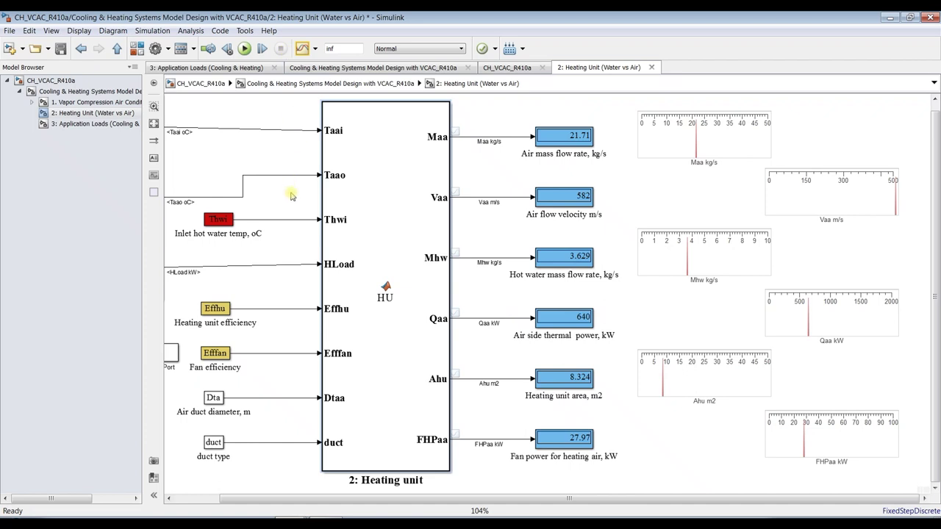
pyautogui.click(283, 502)
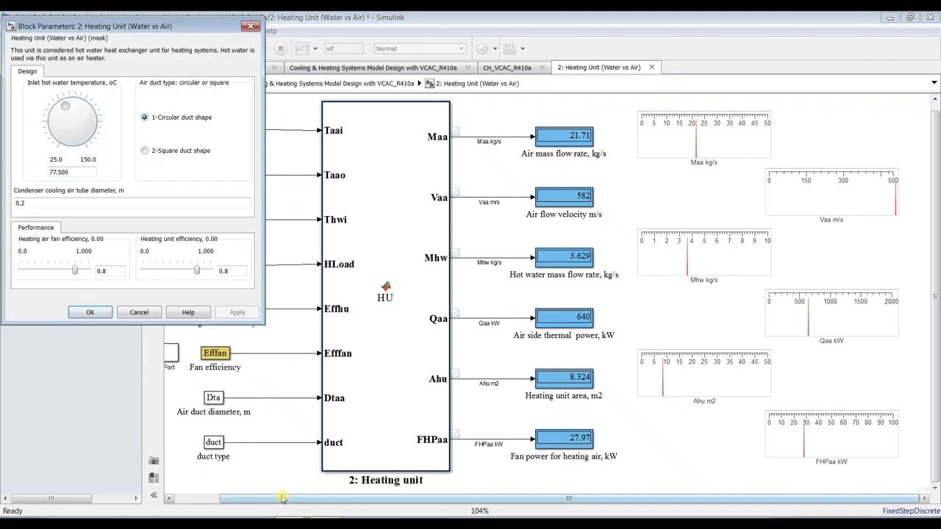
pyautogui.click(90, 313)
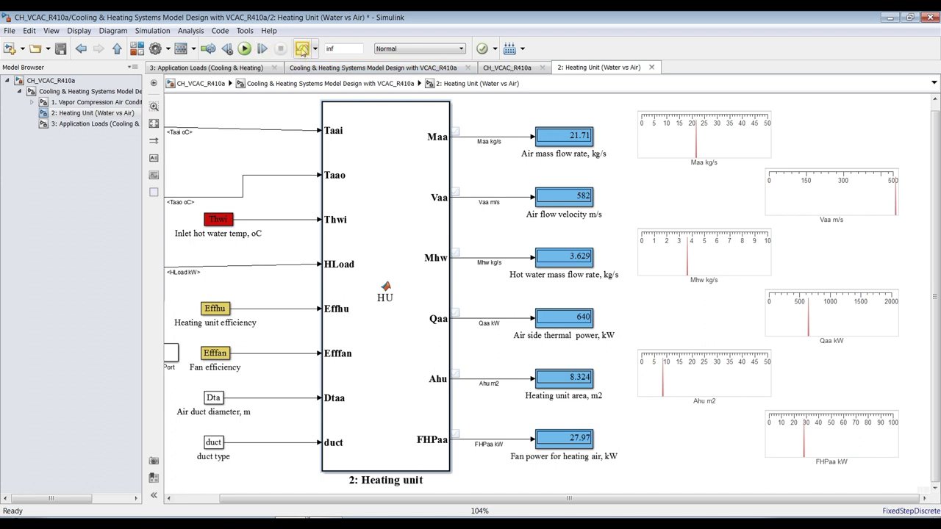
# Step: Open the Simulation Data Inspector, maximize it, and enlarge the signal list of the recorded runs
pyautogui.click(301, 49)
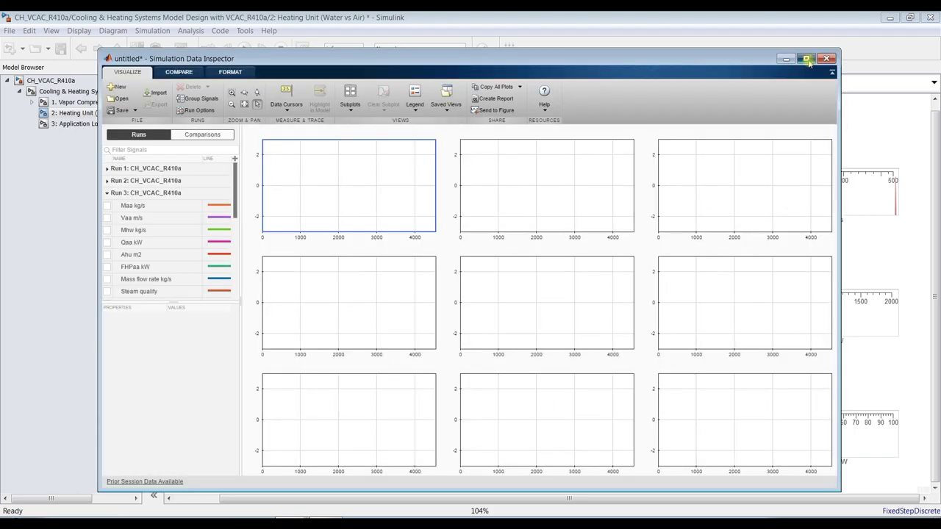
pyautogui.click(804, 58)
pyautogui.moveTo(68, 294); pyautogui.dragTo(70, 434)
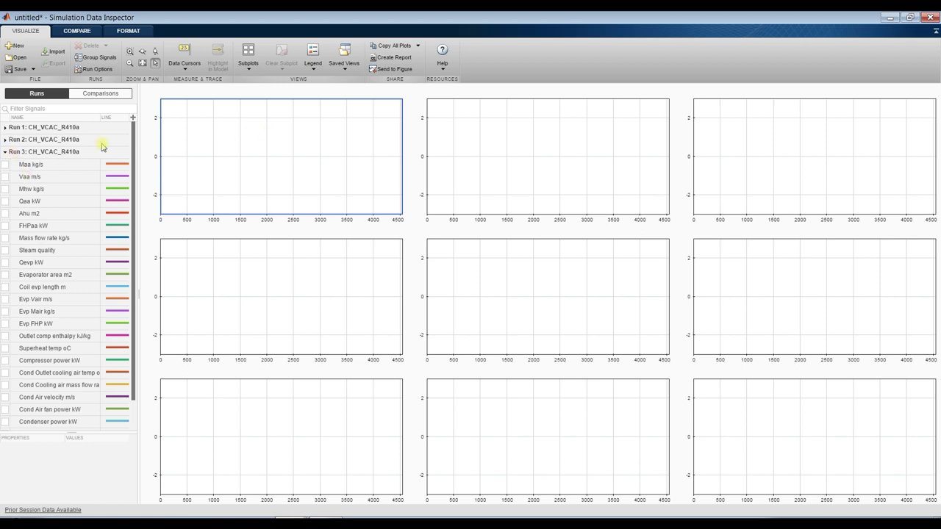
# Step: Plot Run 3's Maa, Vaa and Mhw signals in the three top-row subplots, and overlay Mhw on the Maa plot
pyautogui.click(5, 164)
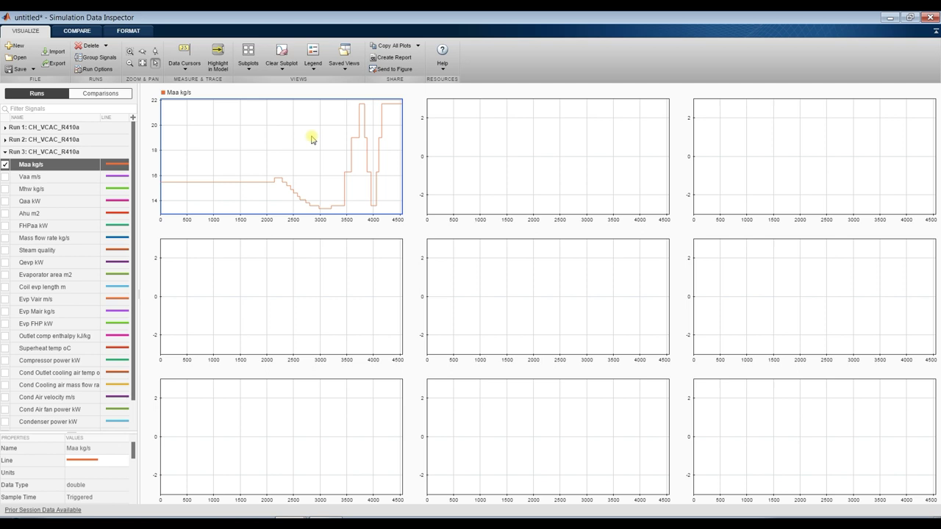
pyautogui.click(512, 145)
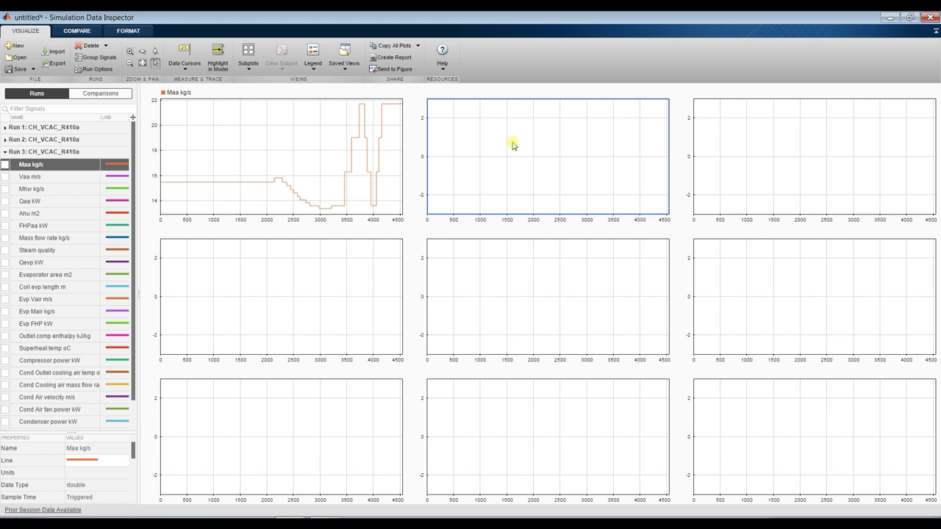
pyautogui.click(5, 178)
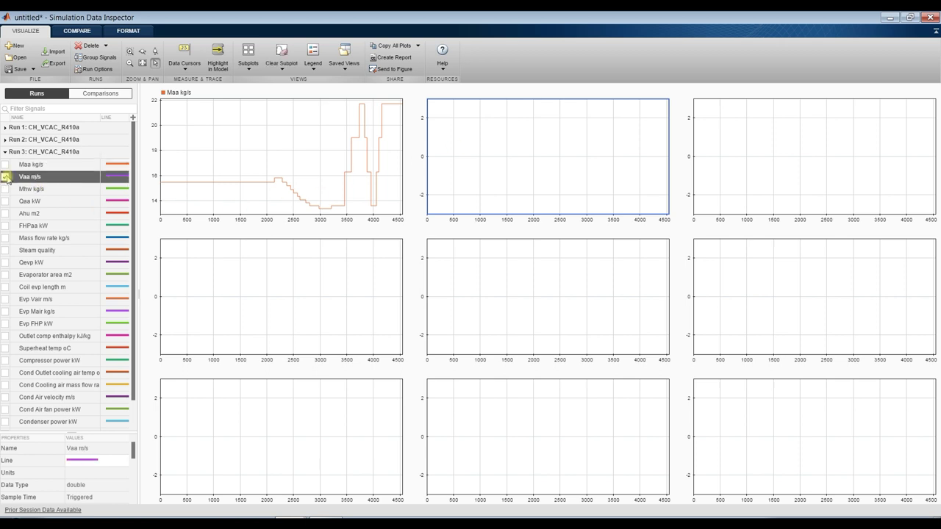
pyautogui.click(767, 171)
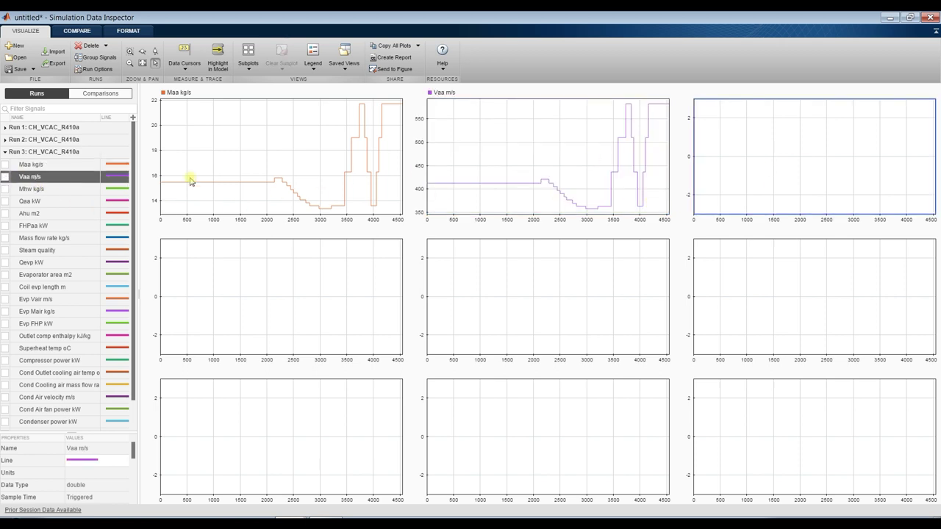
pyautogui.click(6, 188)
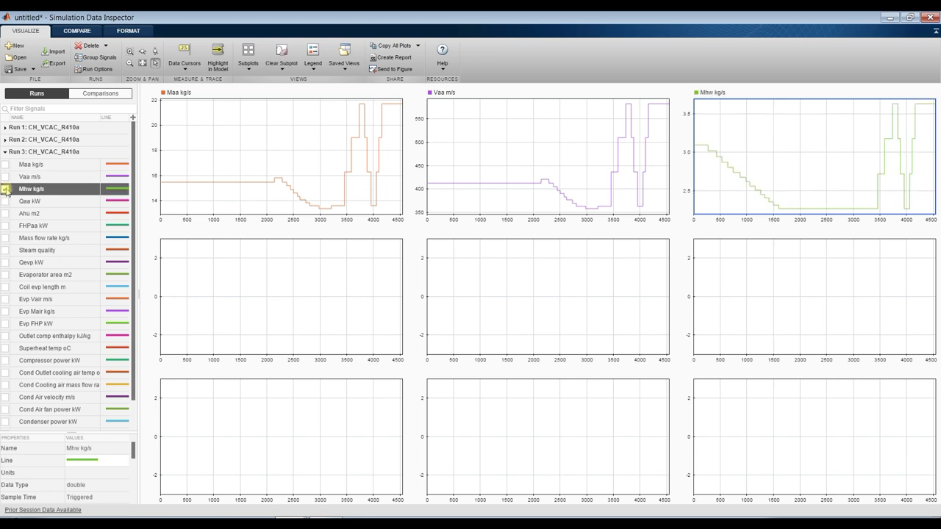
pyautogui.click(255, 136)
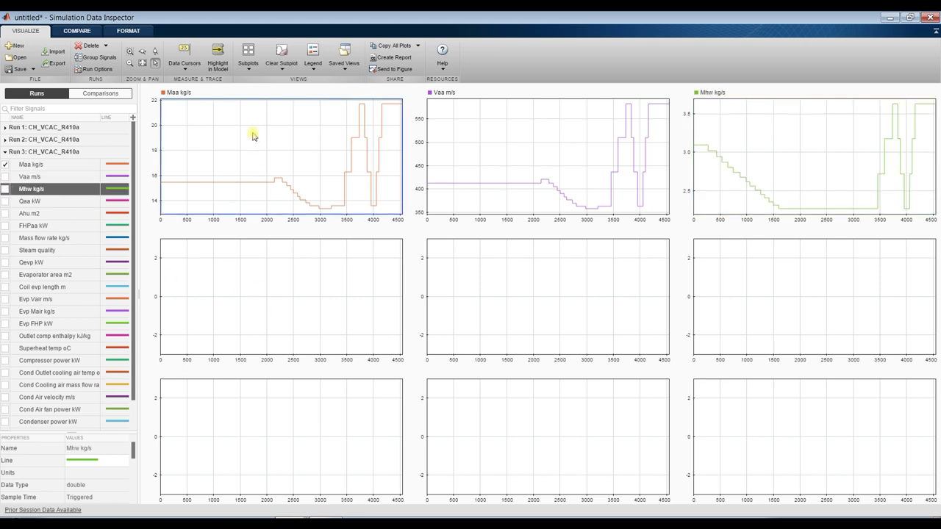
pyautogui.click(5, 189)
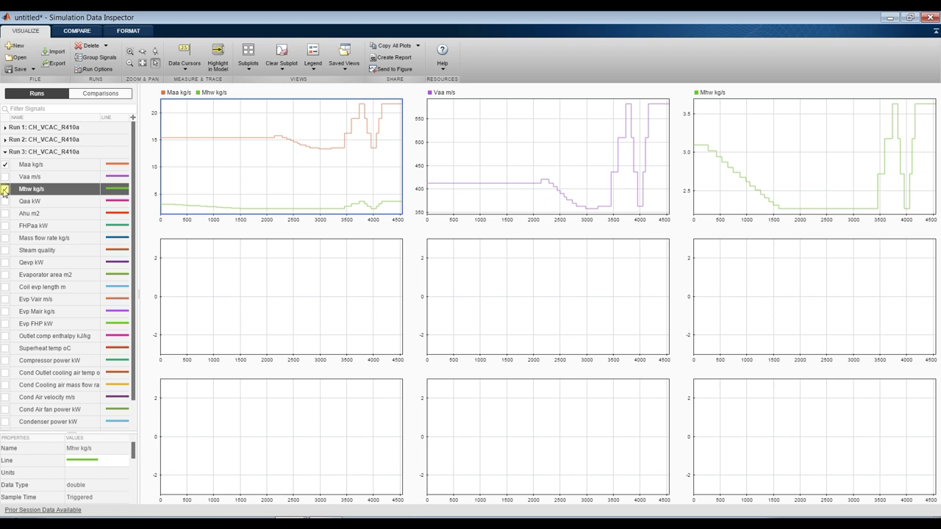
# Step: Plot Run 3's Qaa, Ahu and FHPaa signals in the three middle-row subplots, one signal each
pyautogui.click(293, 276)
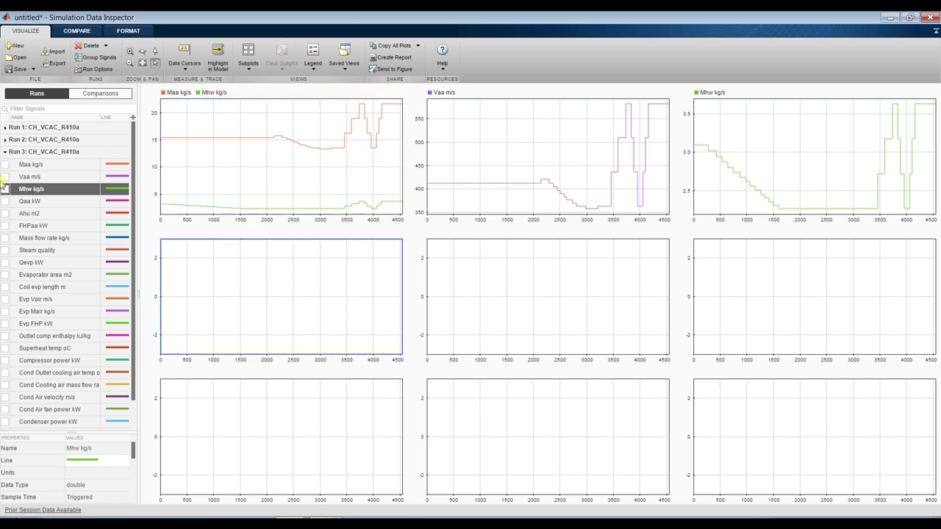
pyautogui.click(5, 201)
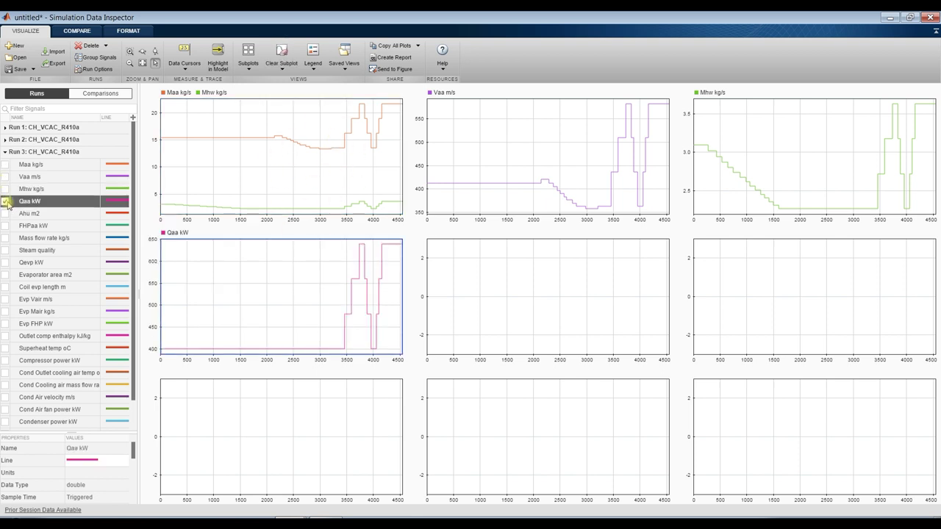
pyautogui.click(485, 274)
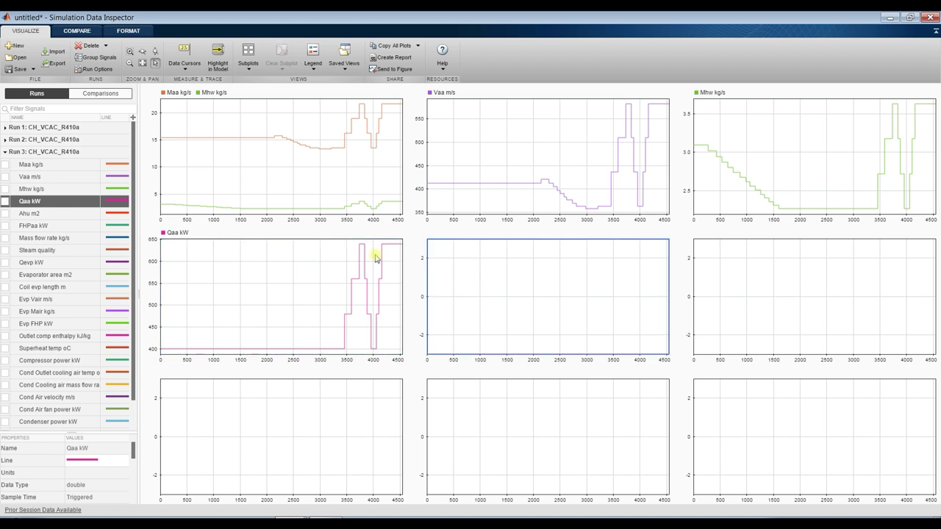
pyautogui.click(6, 213)
pyautogui.click(741, 263)
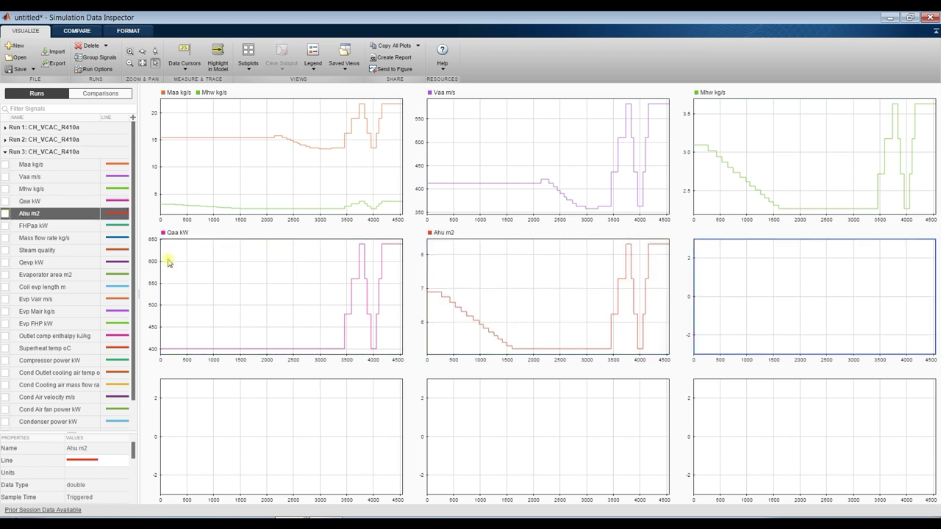
pyautogui.click(6, 225)
# Step: Try Run 3's mass flow rate signal in the first bottom-row subplot, and close the Simulation Data Inspector
pyautogui.click(251, 421)
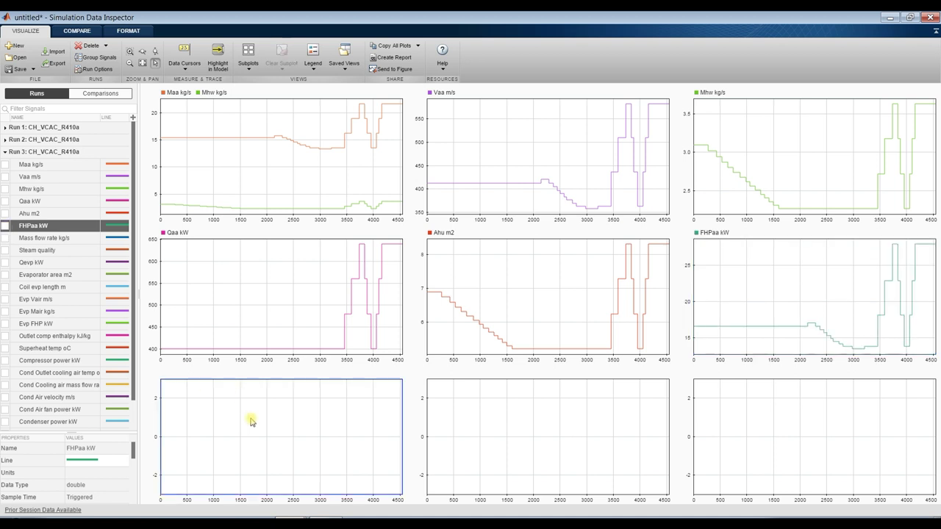
pyautogui.click(6, 238)
pyautogui.click(6, 238)
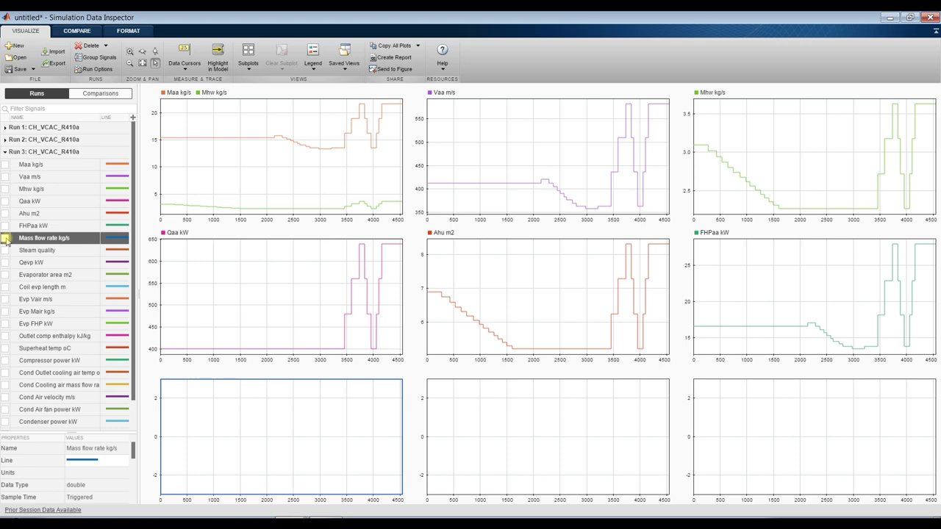
pyautogui.scroll(-2, 32, 316)
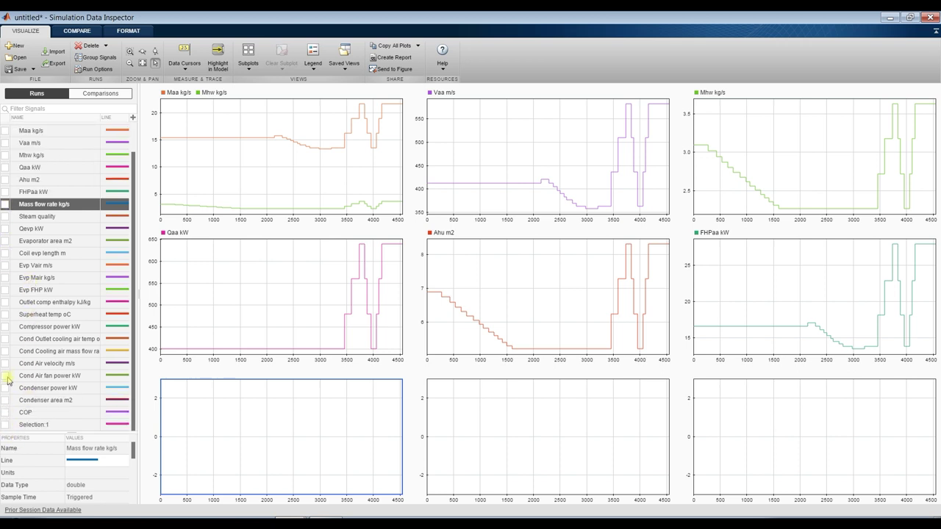
pyautogui.click(928, 19)
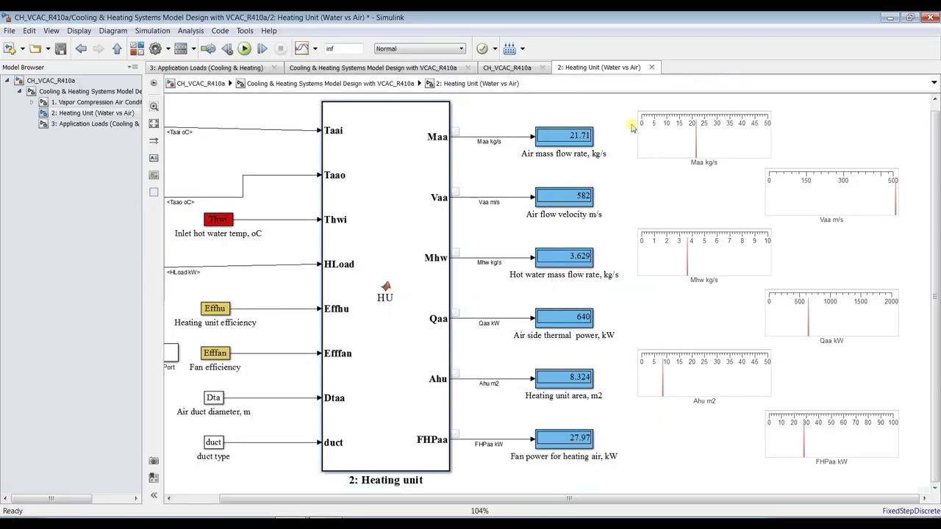
# Step: Set the maximum of the Vaa air flow velocity gauge to 600 and close its parameters
pyautogui.click(769, 208)
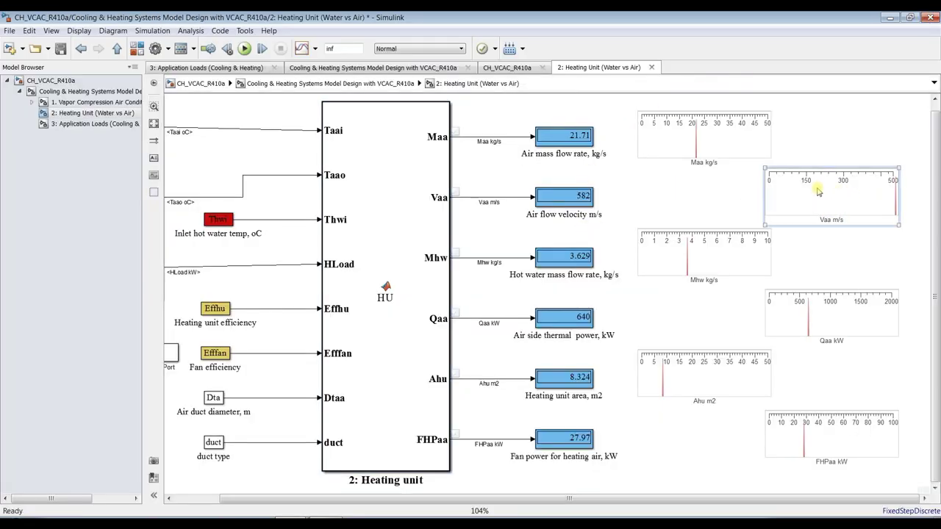
pyautogui.doubleClick(816, 190)
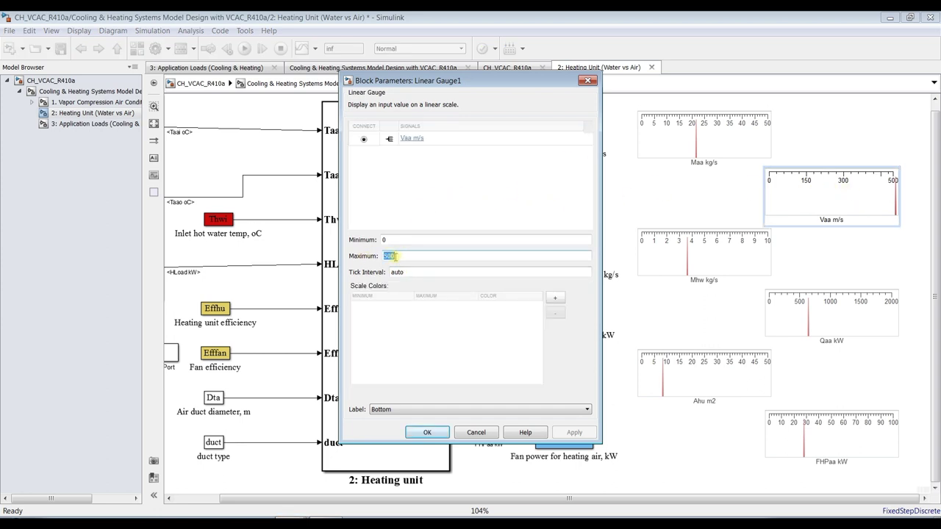
pyautogui.write('6')
pyautogui.click(571, 434)
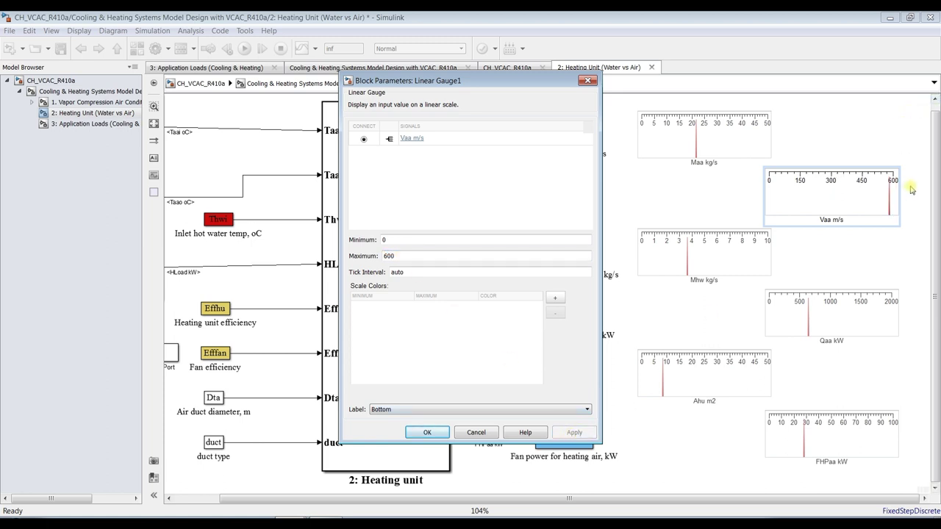
pyautogui.click(441, 431)
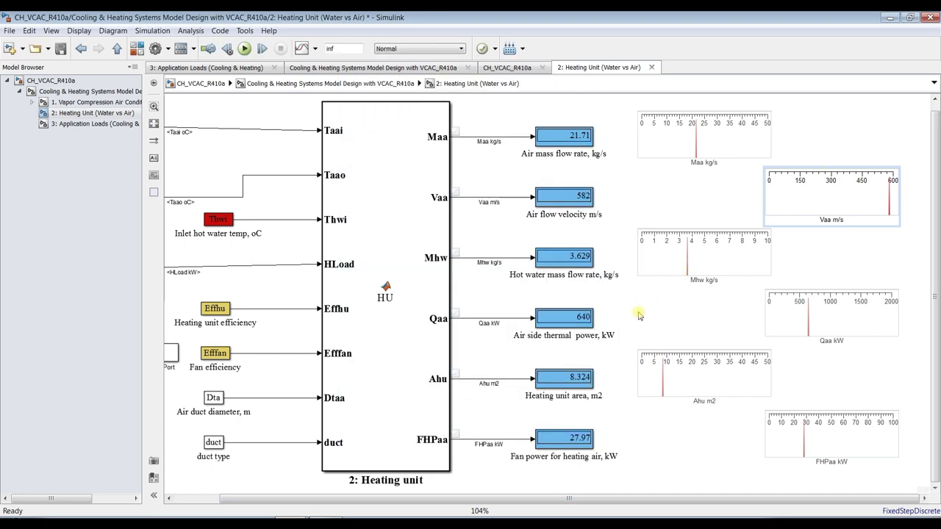
# Step: View the Application Loads subsystem and return to the overall Cooling & Heating Systems model
pyautogui.click(62, 127)
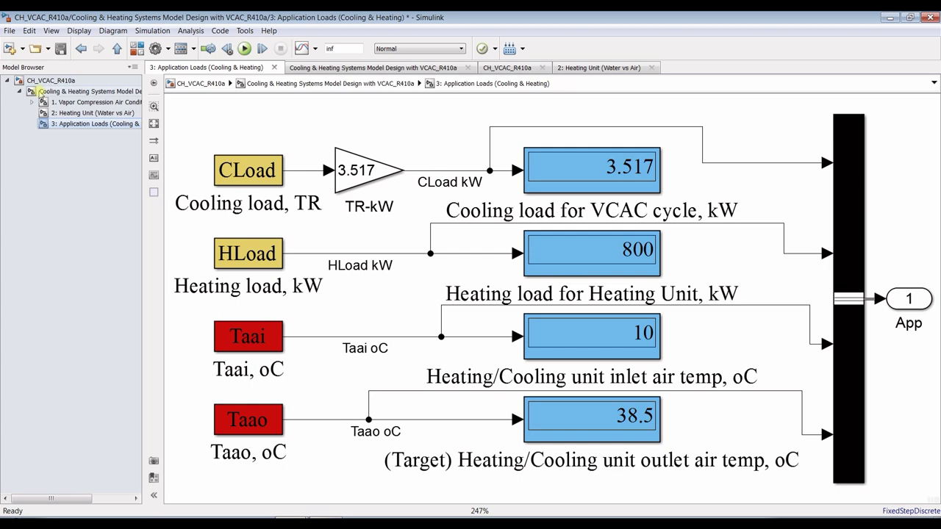
pyautogui.click(66, 92)
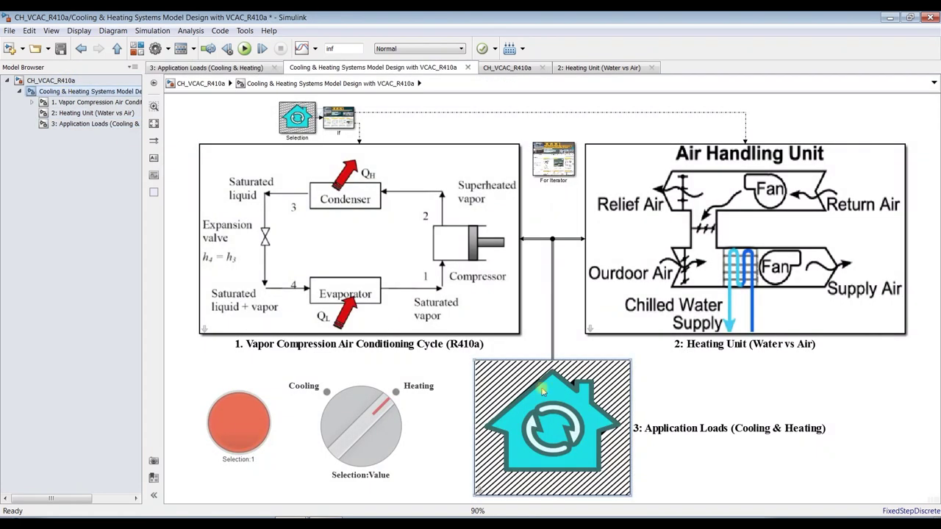